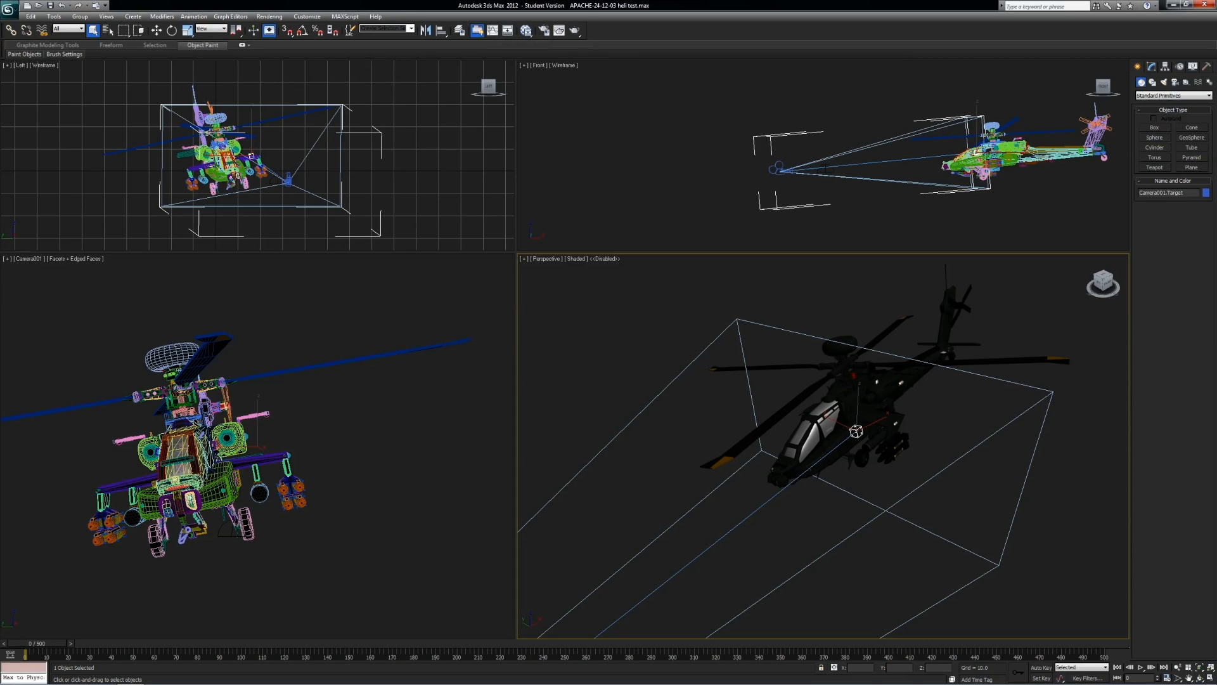
Select the whole main rotor assembly, including the blades, hub and radar dome, from the helicopter's side.
{"action": "left_click", "coordinate": [716, 343]}
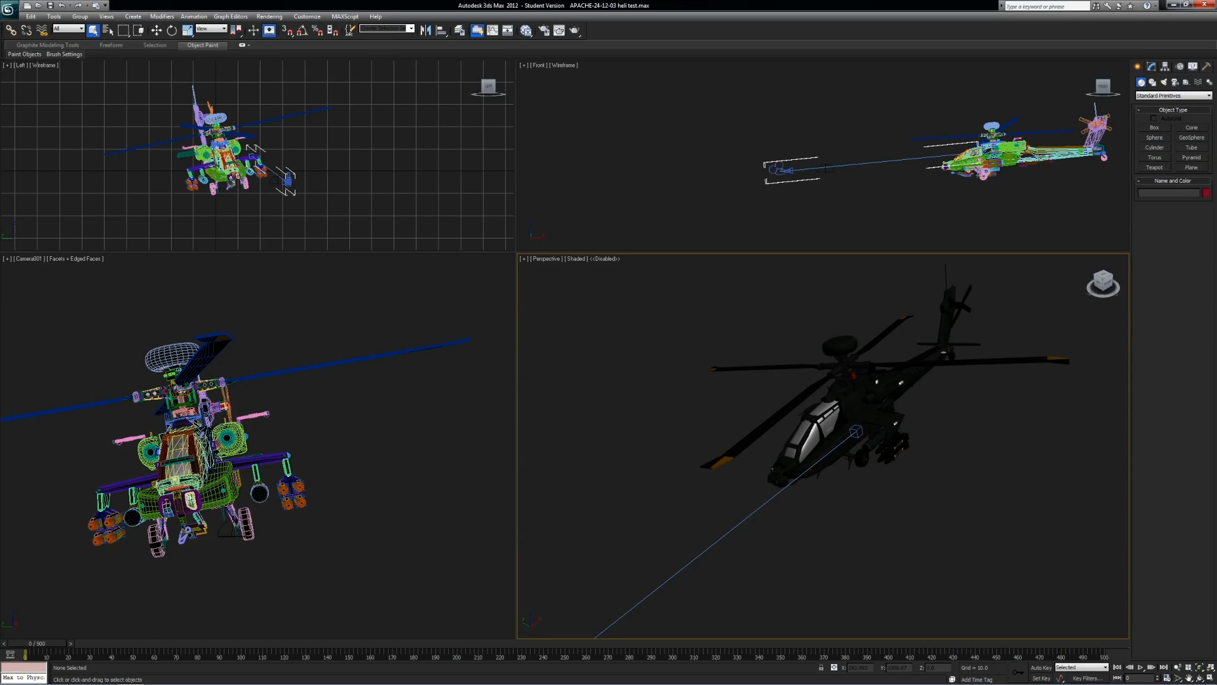
{"action": "left_click", "coordinate": [840, 347]}
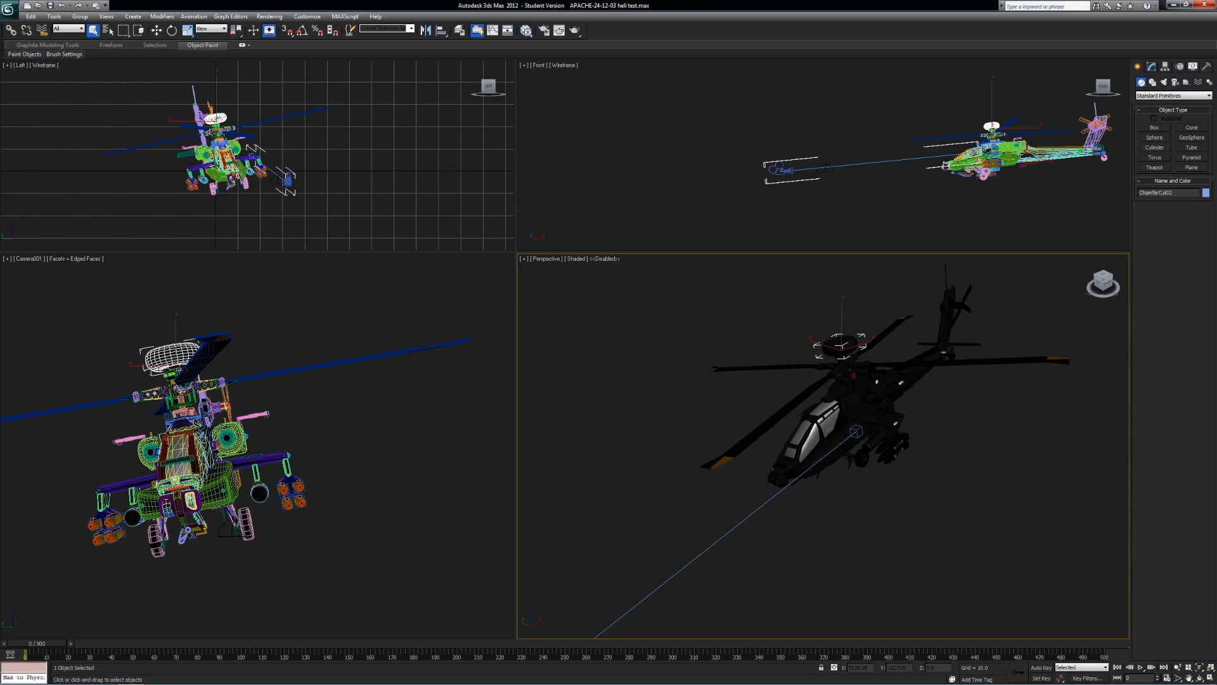
{"action": "left_click", "coordinate": [1103, 283]}
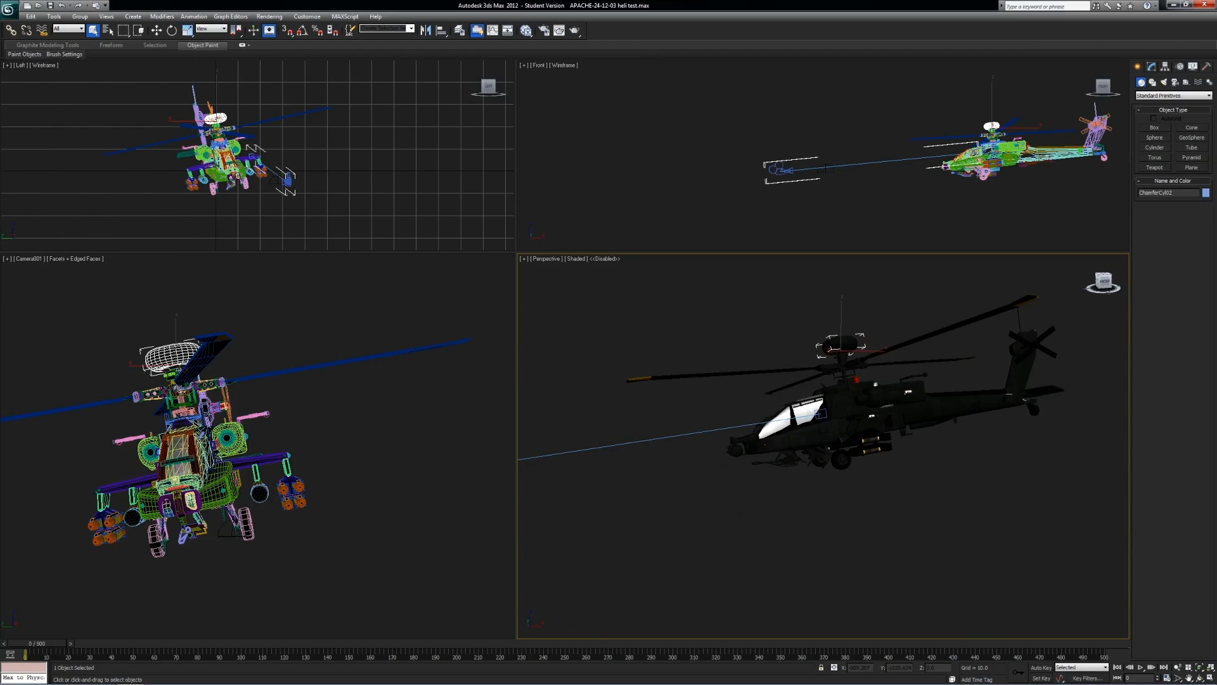
{"action": "left_click_drag", "start_coordinate": [1104, 283], "coordinate": [1104, 291]}
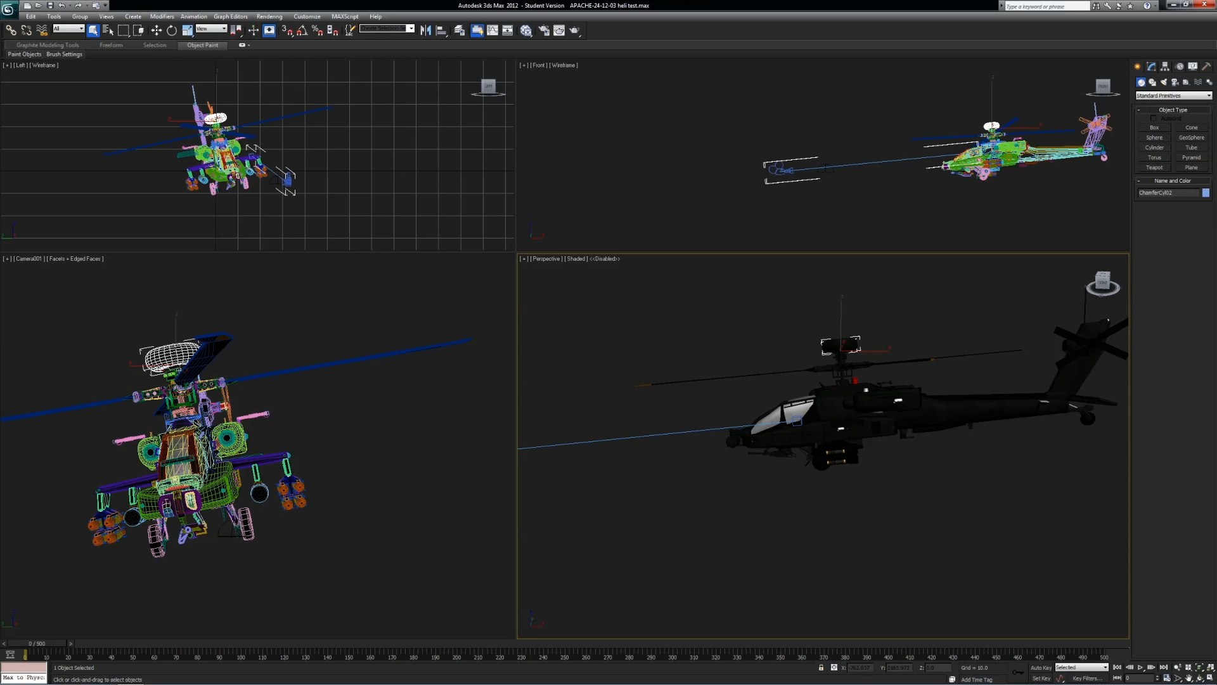
{"action": "middle_click_drag", "start_coordinate": [792, 438], "coordinate": [764, 443]}
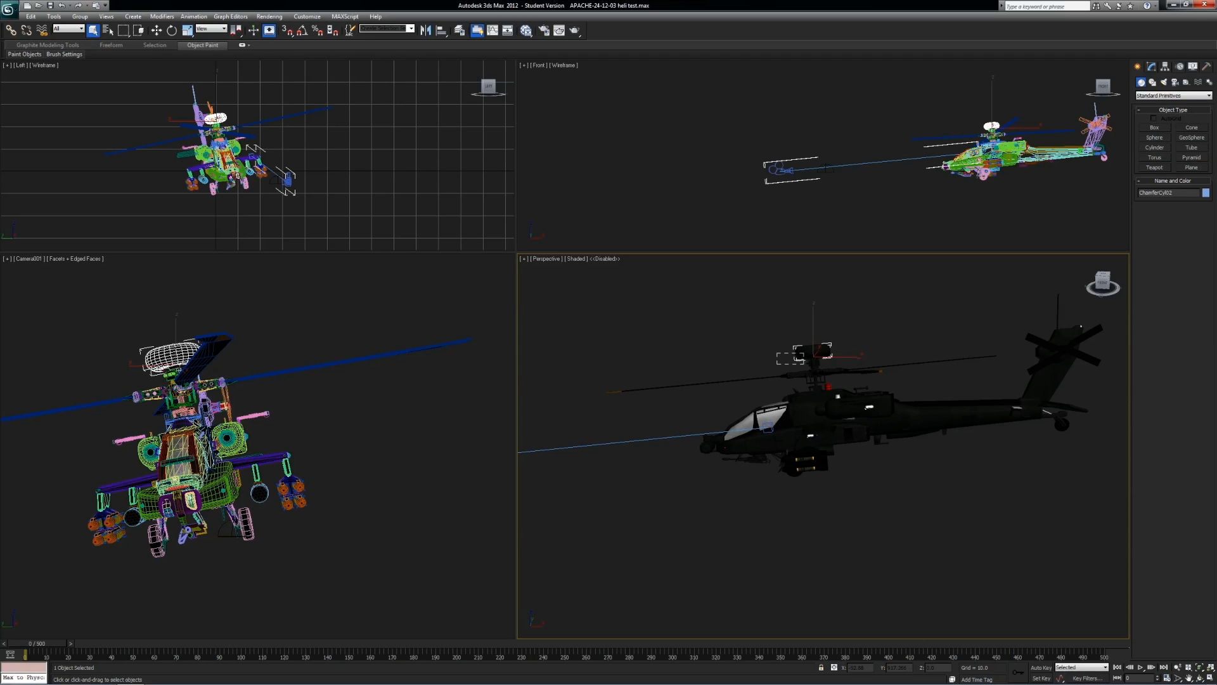
{"action": "left_click_drag", "start_coordinate": [805, 364], "coordinate": [846, 377]}
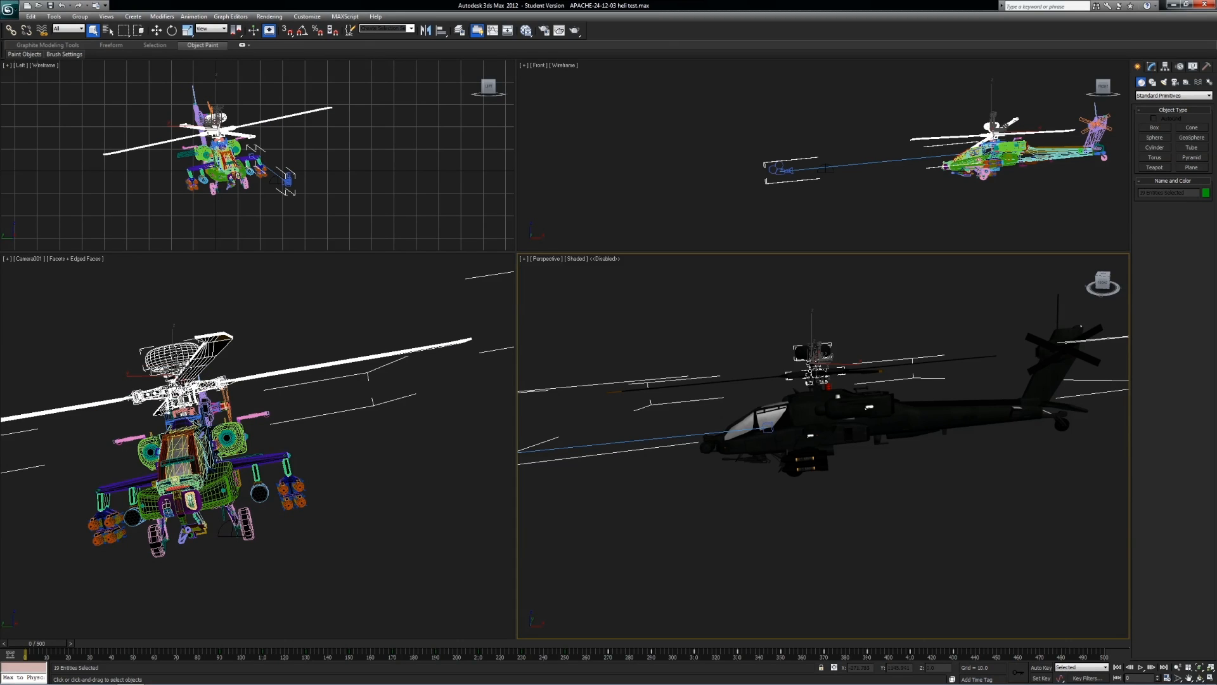
{"action": "scroll", "coordinate": [823, 446], "scroll_direction": "down", "scroll_amount": 1}
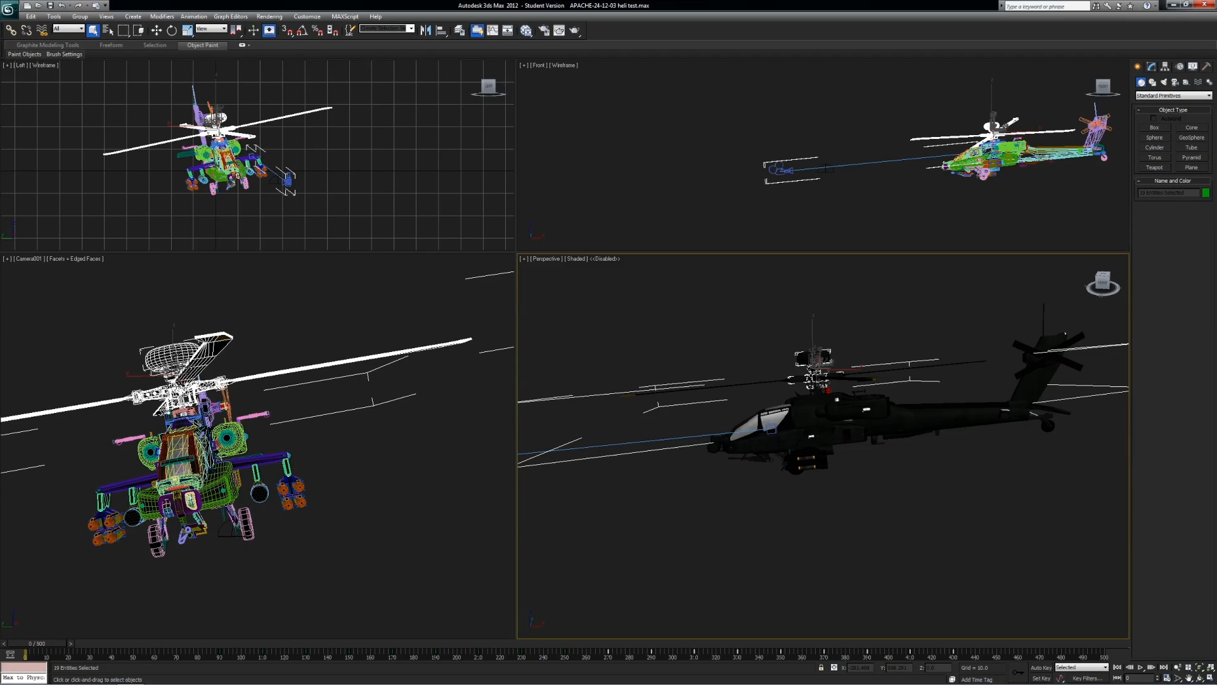
{"action": "scroll", "coordinate": [822, 446], "scroll_direction": "up", "scroll_amount": 1}
{"action": "scroll", "coordinate": [823, 446], "scroll_direction": "up", "scroll_amount": 1}
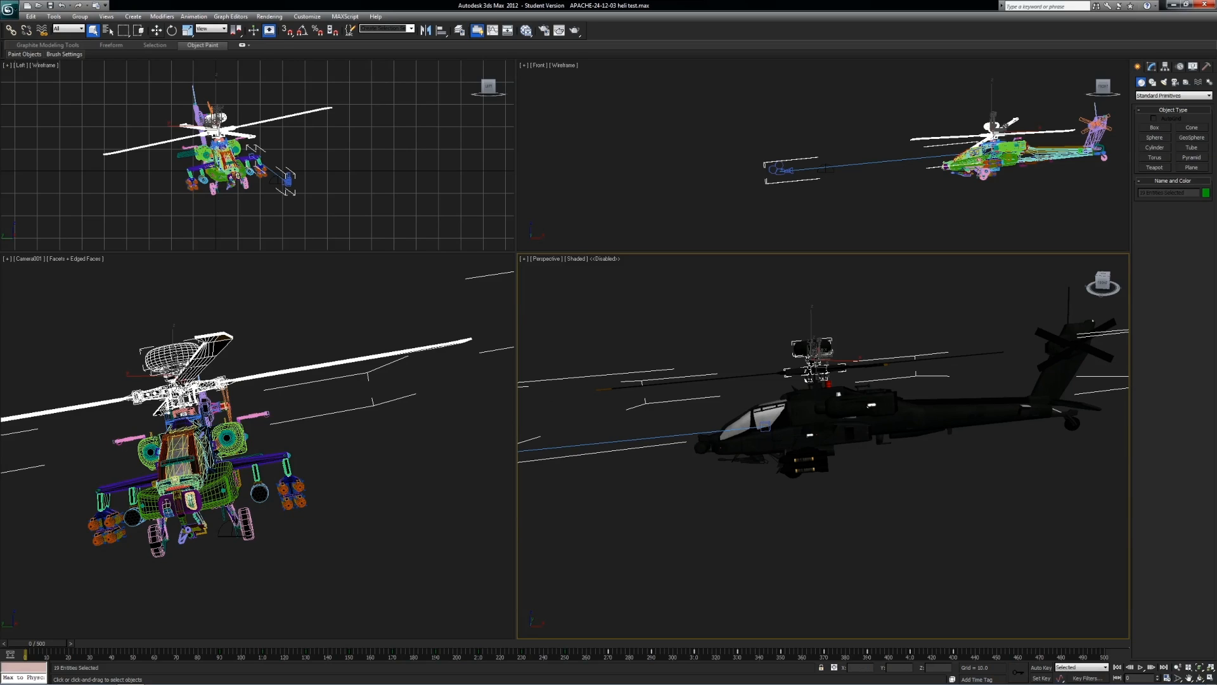
Test rotating the selected rotor assembly about its vertical axis, and undo the rotation.
{"action": "key", "text": "e"}
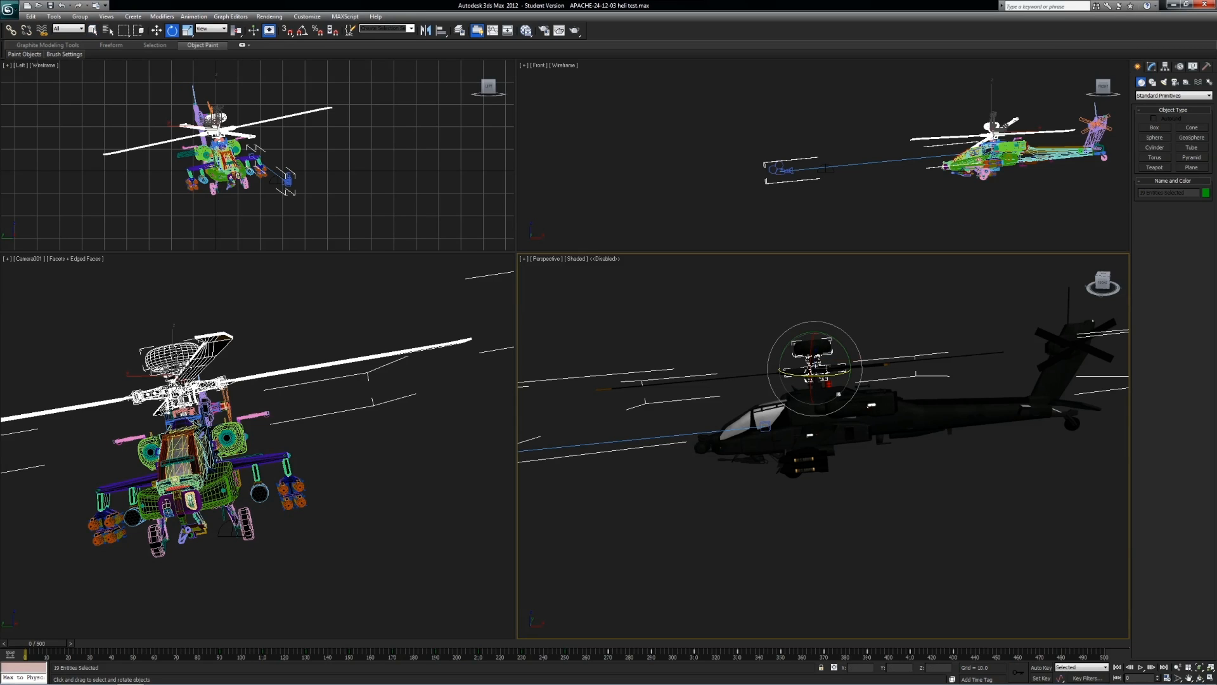
{"action": "left_click_drag", "start_coordinate": [824, 373], "coordinate": [916, 373]}
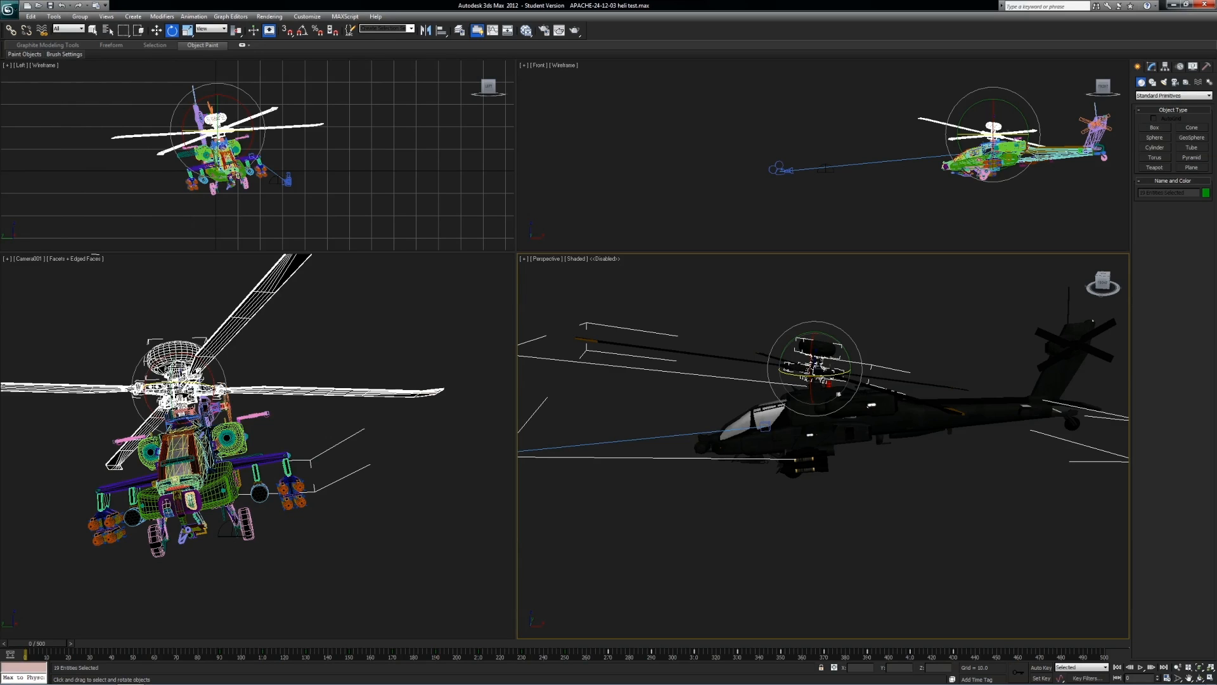
{"action": "key", "text": "ctrl+z"}
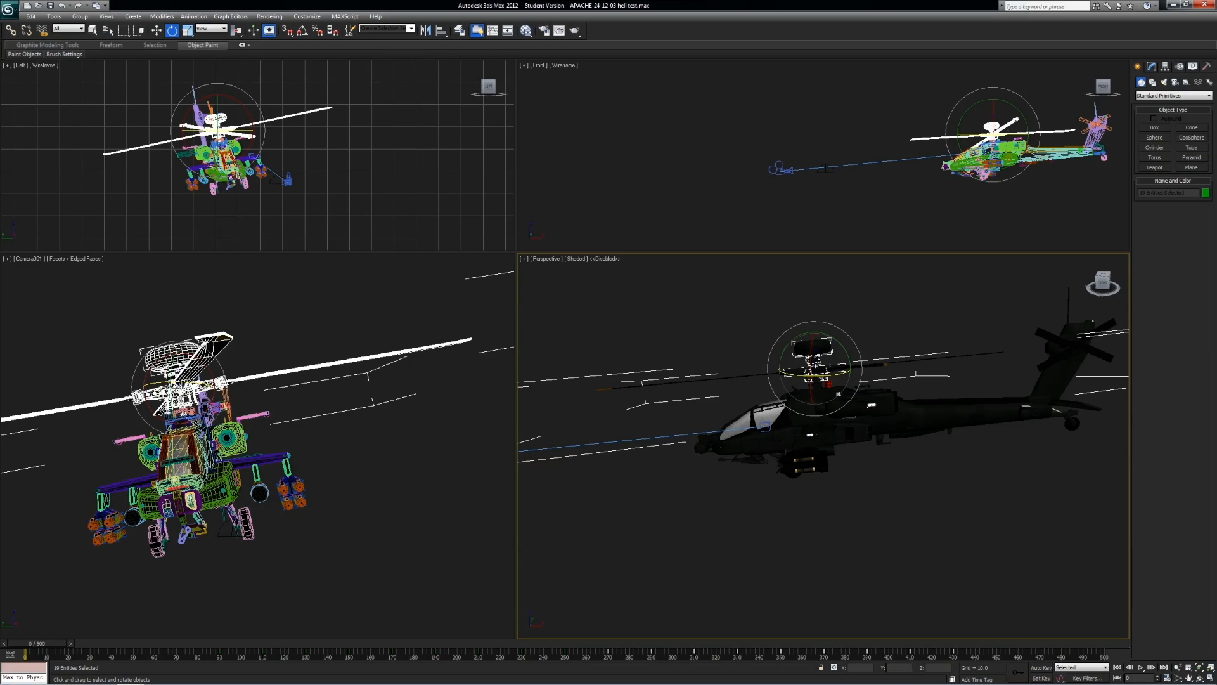
{"action": "key", "text": "ctrl+s"}
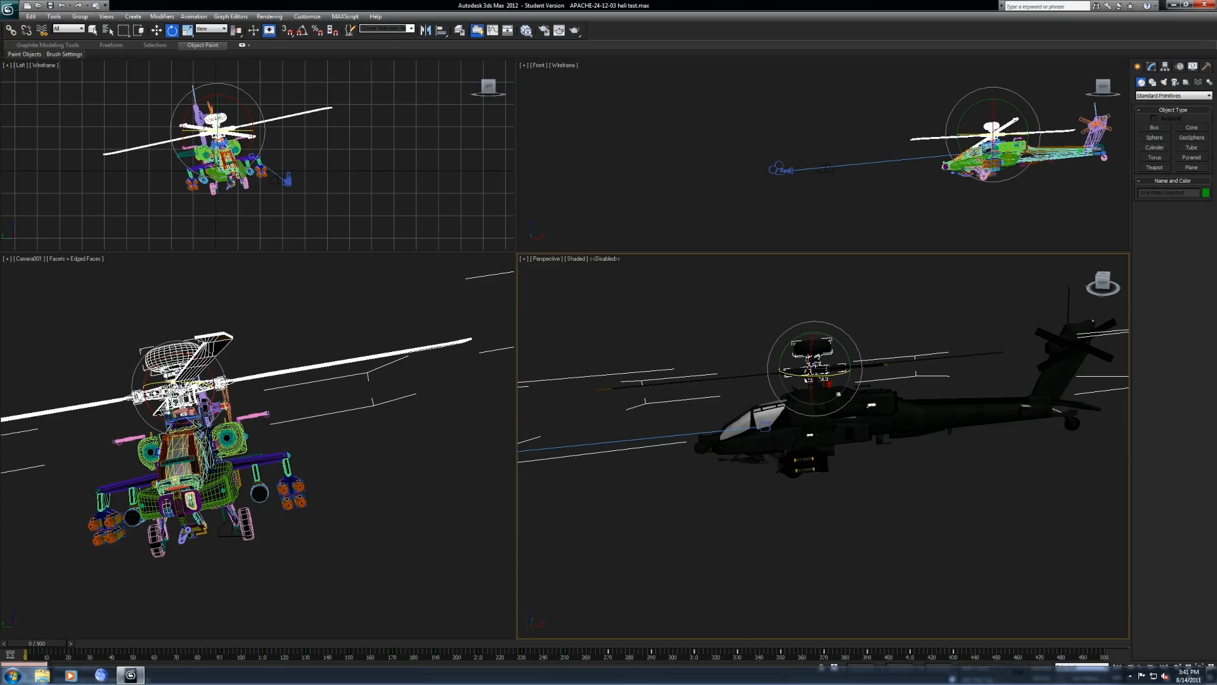
Reselect the rotor assembly and scrub the timeline from frame 0 to frame 154 to review its rotation.
{"action": "left_click", "coordinate": [381, 507]}
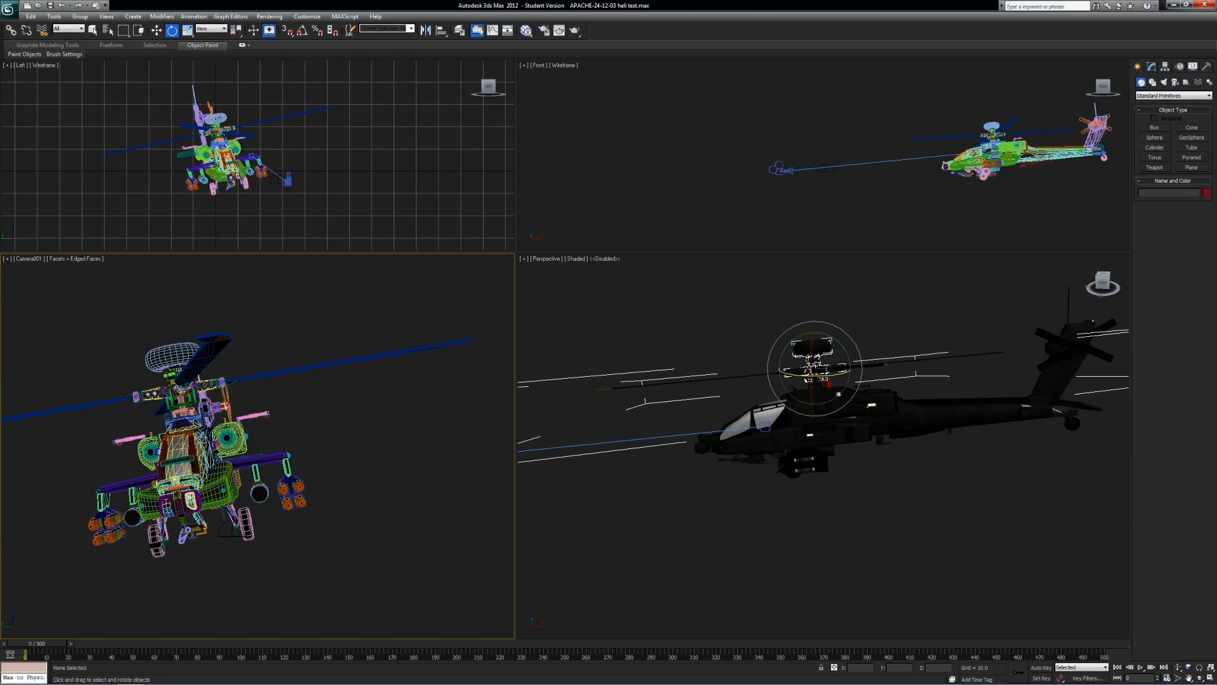
{"action": "left_click", "coordinate": [761, 532]}
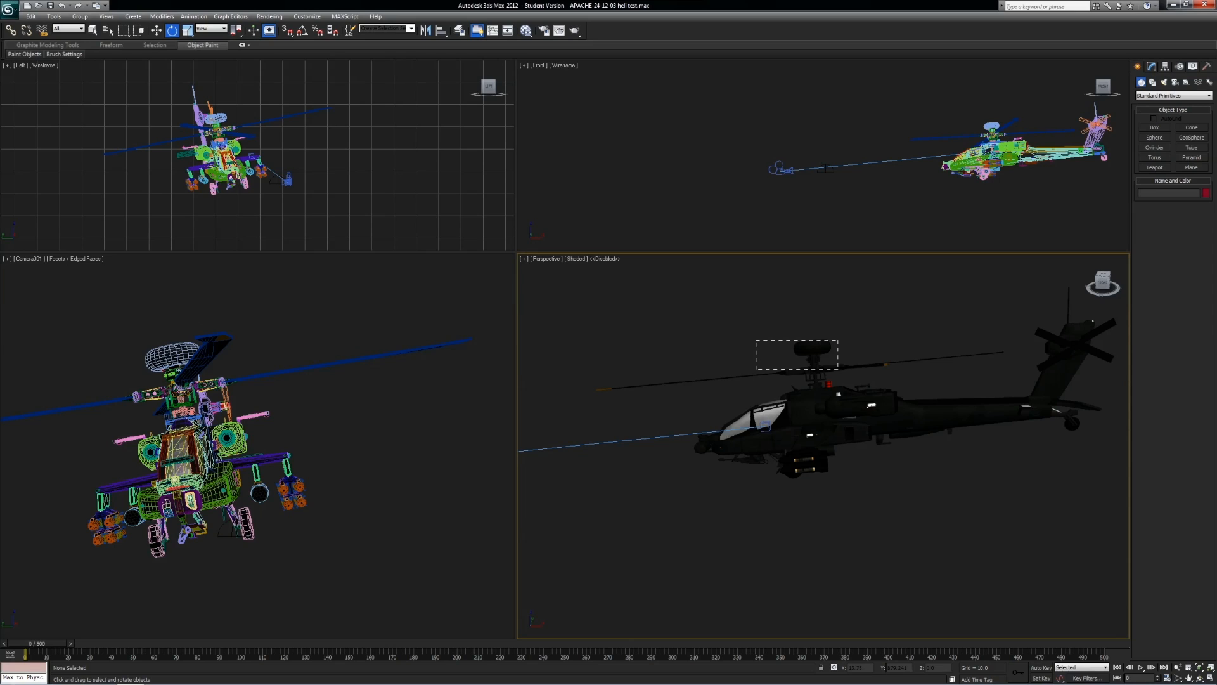
{"action": "left_click_drag", "start_coordinate": [838, 369], "coordinate": [841, 374]}
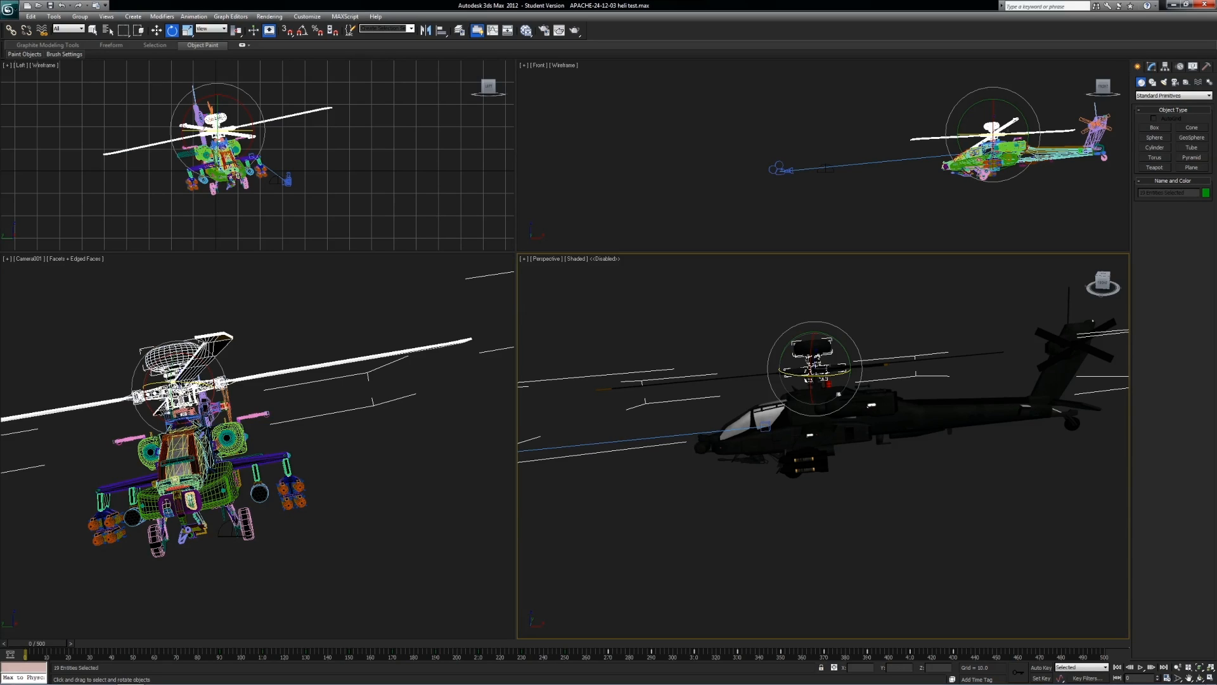
{"action": "left_click_drag", "start_coordinate": [37, 643], "coordinate": [164, 643]}
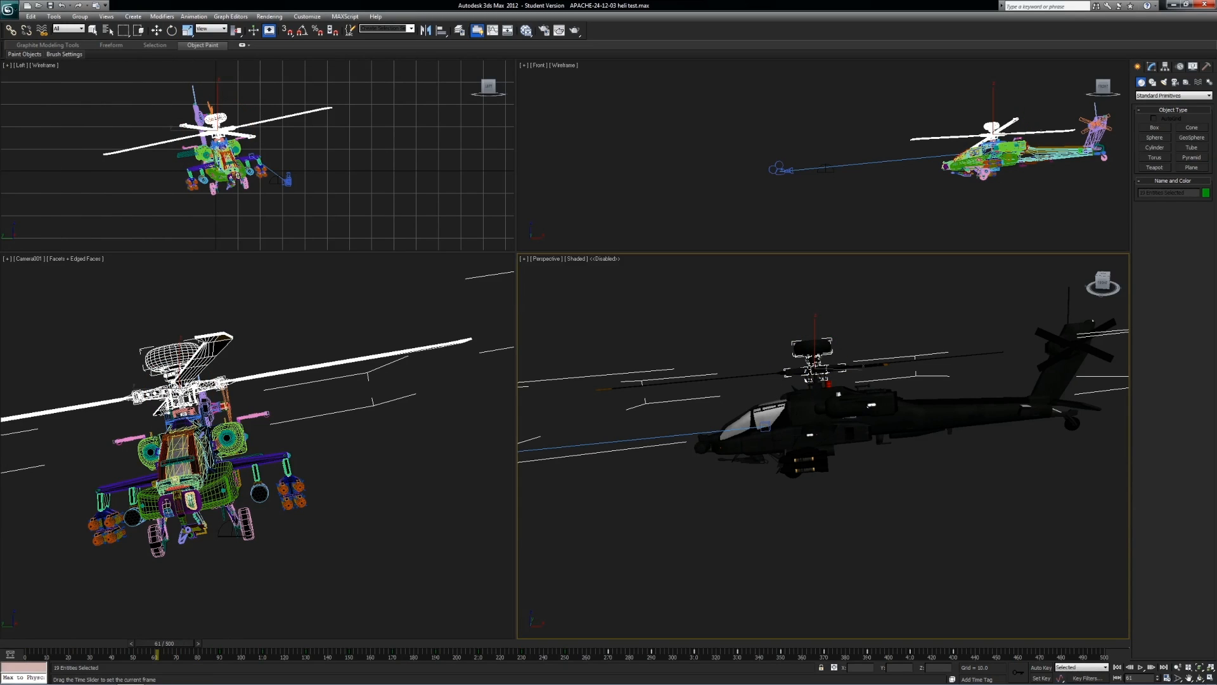
{"action": "left_click_drag", "start_coordinate": [164, 642], "coordinate": [221, 643]}
{"action": "key", "text": "e"}
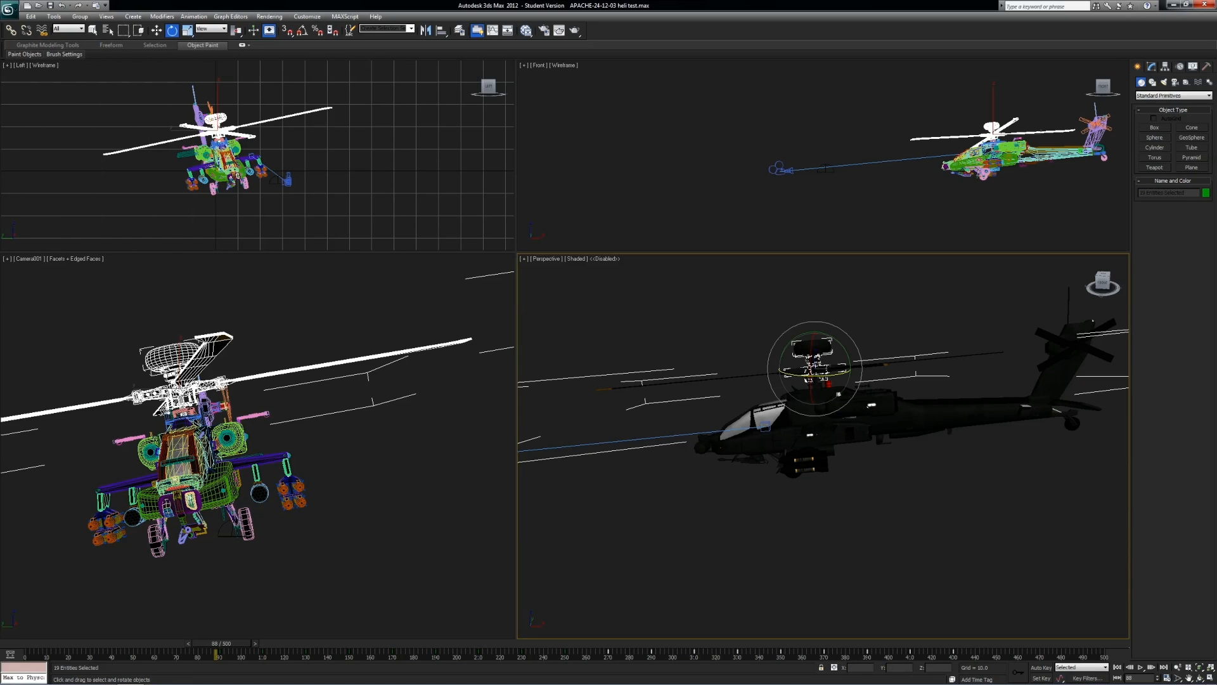
{"action": "left_click_drag", "start_coordinate": [219, 642], "coordinate": [227, 642]}
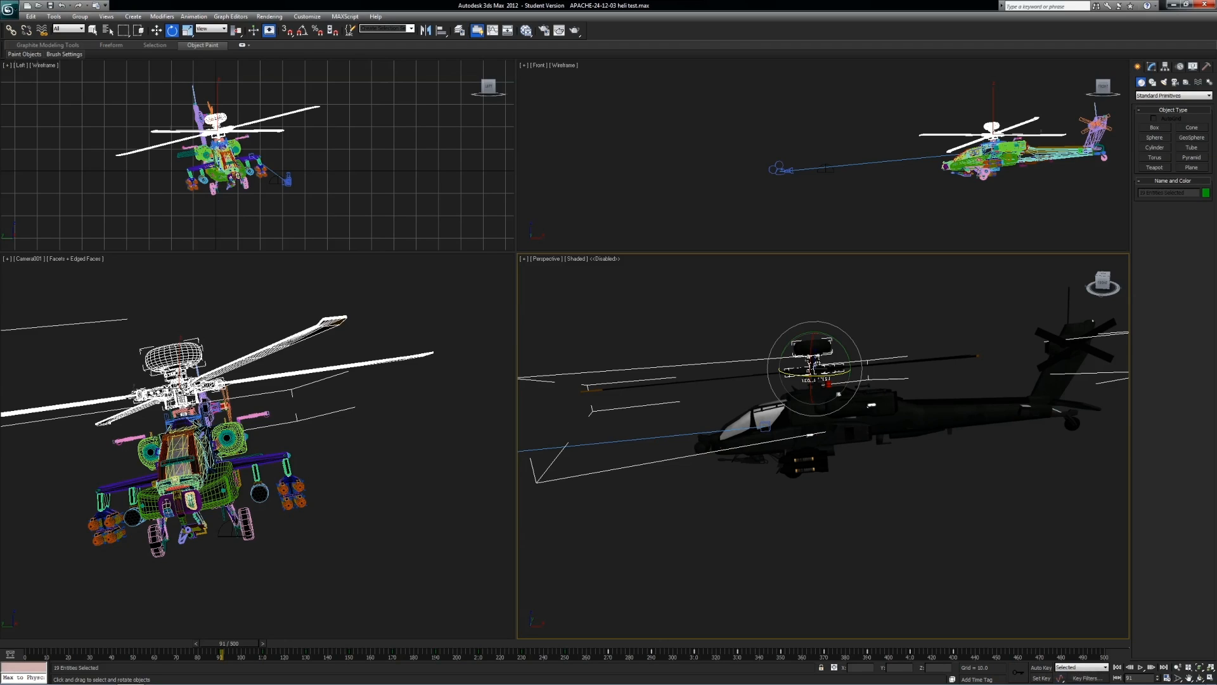
{"action": "left_click_drag", "start_coordinate": [229, 643], "coordinate": [267, 643]}
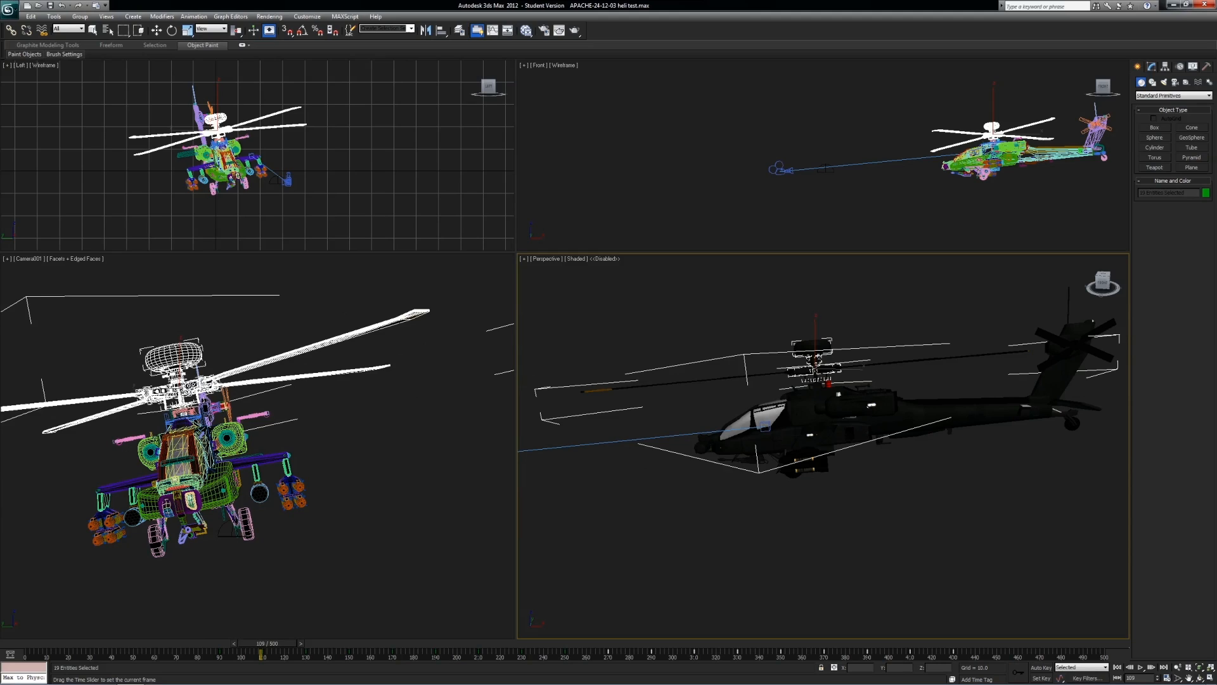
{"action": "key", "text": "e"}
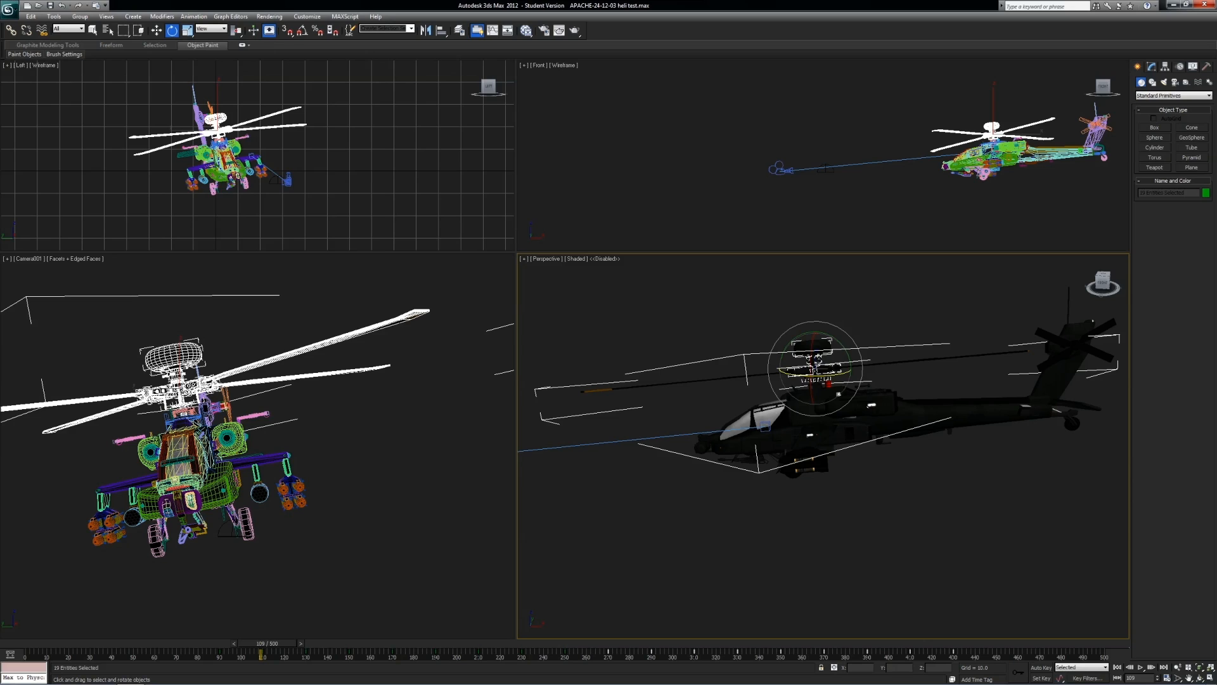
{"action": "left_click_drag", "start_coordinate": [268, 642], "coordinate": [362, 642]}
{"action": "key", "text": "e"}
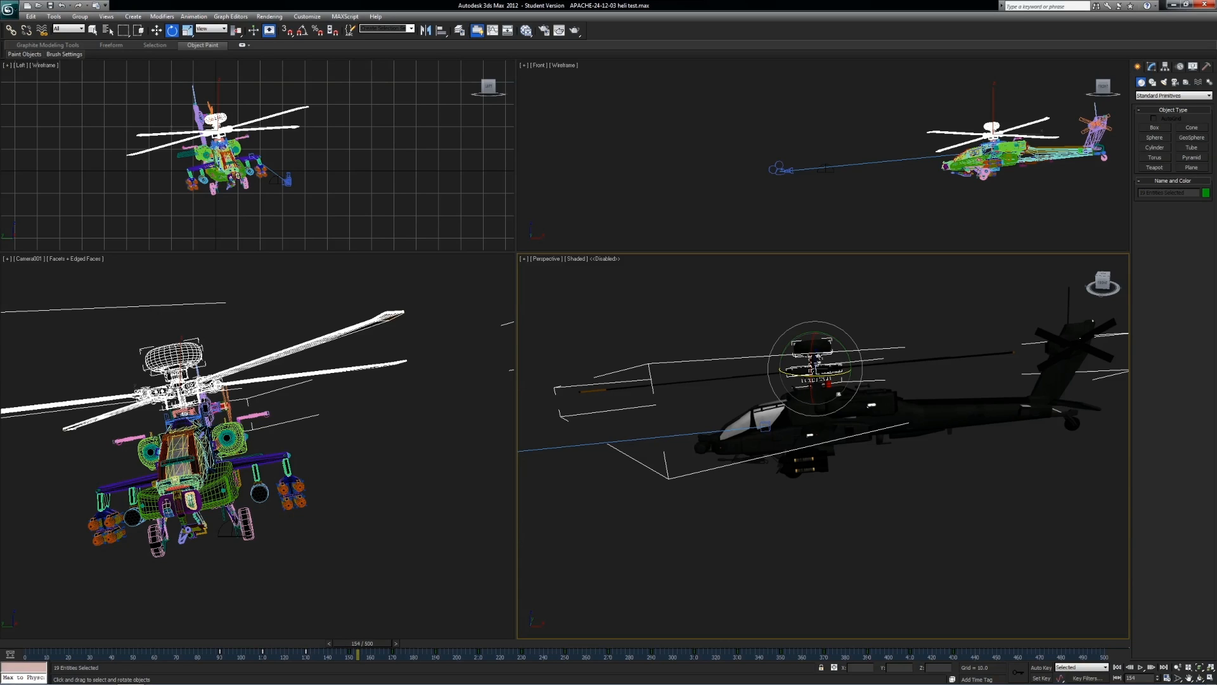
Copy the rotor's rotation keys from about frame 90 further along the timeline, and postpone the Windows restart.
{"action": "left_click_drag", "start_coordinate": [220, 651], "coordinate": [561, 652], "text": "shift"}
{"action": "left_click_drag", "start_coordinate": [544, 652], "coordinate": [544, 652], "text": "shift"}
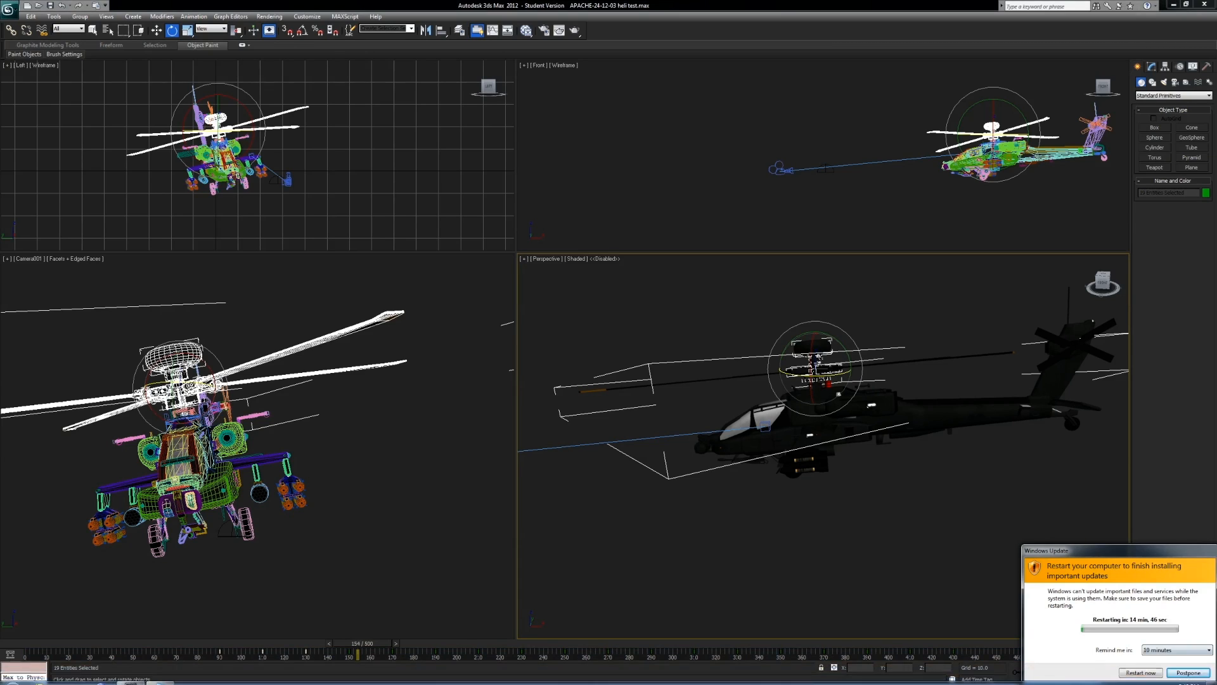
{"action": "left_click", "coordinate": [1188, 672]}
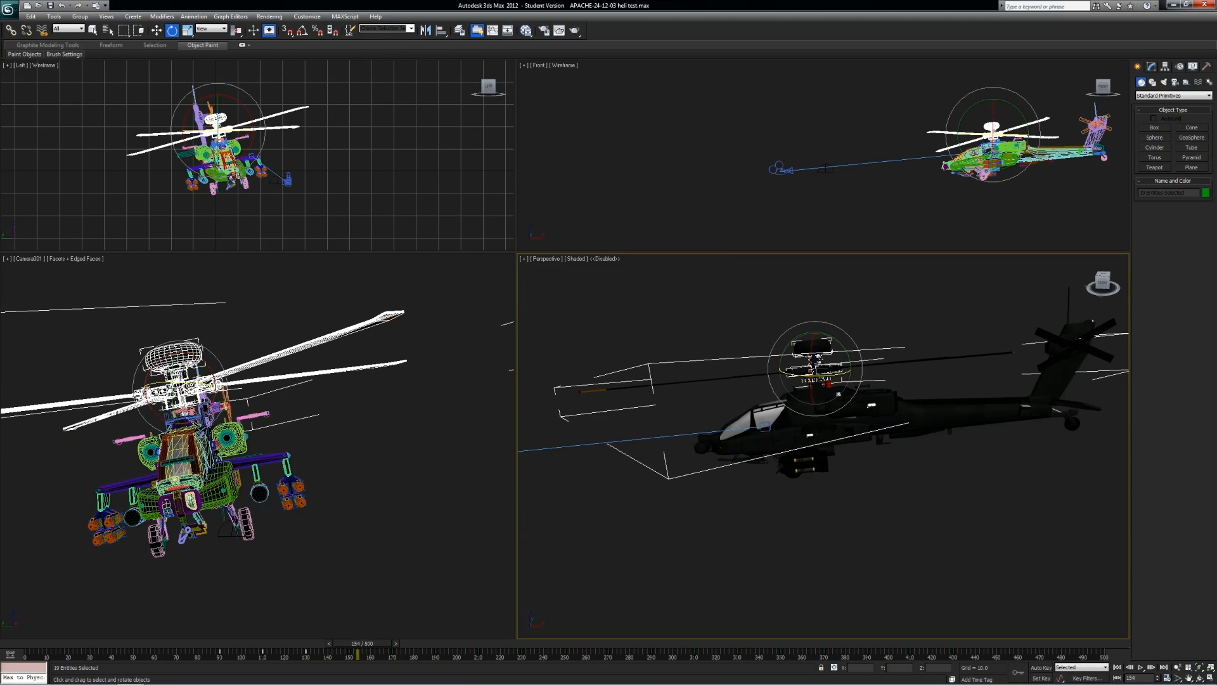
Pull the turbo02 engine part away from the helicopter's side and undo its displacement.
{"action": "left_click_drag", "start_coordinate": [839, 404], "coordinate": [938, 415]}
{"action": "left_click", "coordinate": [1002, 481]}
{"action": "scroll", "coordinate": [1001, 469], "scroll_direction": "down", "scroll_amount": 3}
{"action": "scroll", "coordinate": [846, 437], "scroll_direction": "down", "scroll_amount": 1}
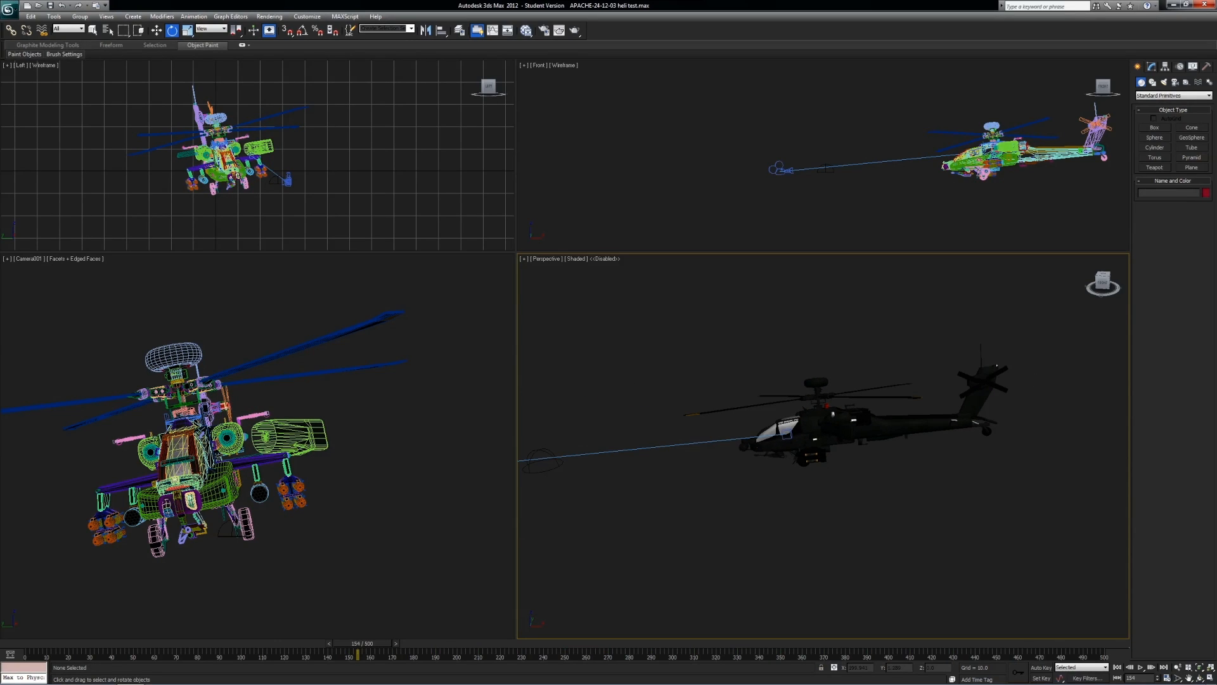
{"action": "scroll", "coordinate": [846, 438], "scroll_direction": "down", "scroll_amount": 2}
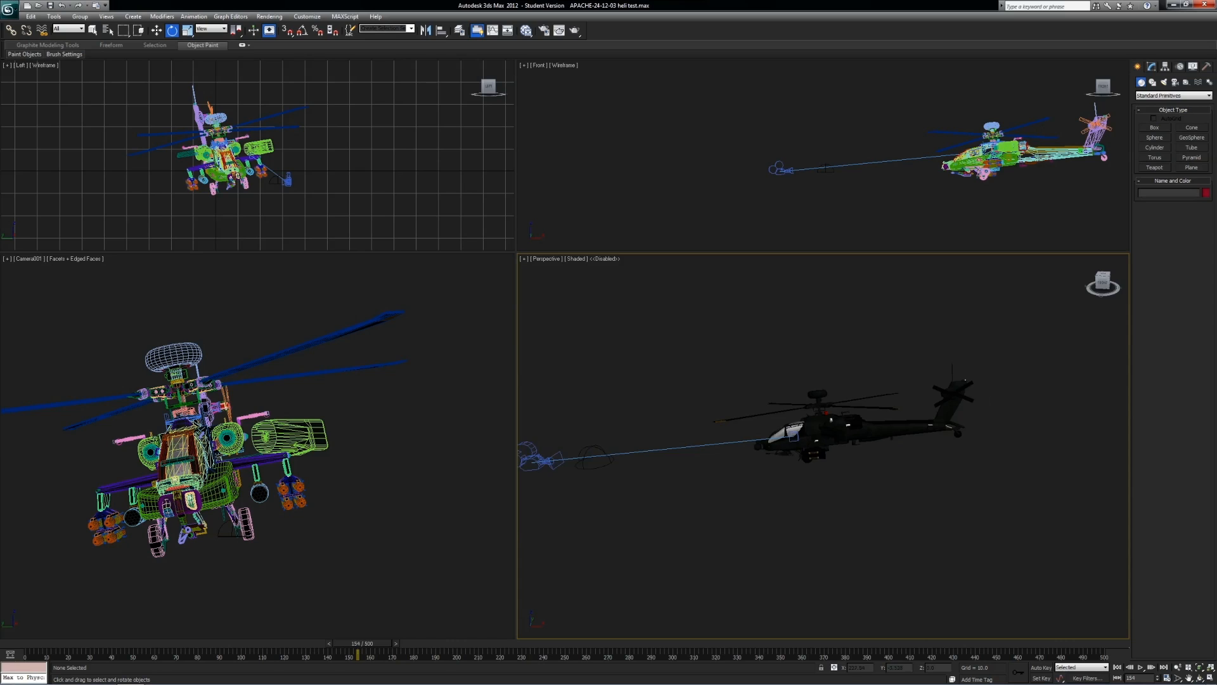
{"action": "scroll", "coordinate": [846, 438], "scroll_direction": "down", "scroll_amount": 2}
{"action": "left_click", "coordinate": [881, 433]}
{"action": "left_click_drag", "start_coordinate": [1102, 283], "coordinate": [1155, 282]}
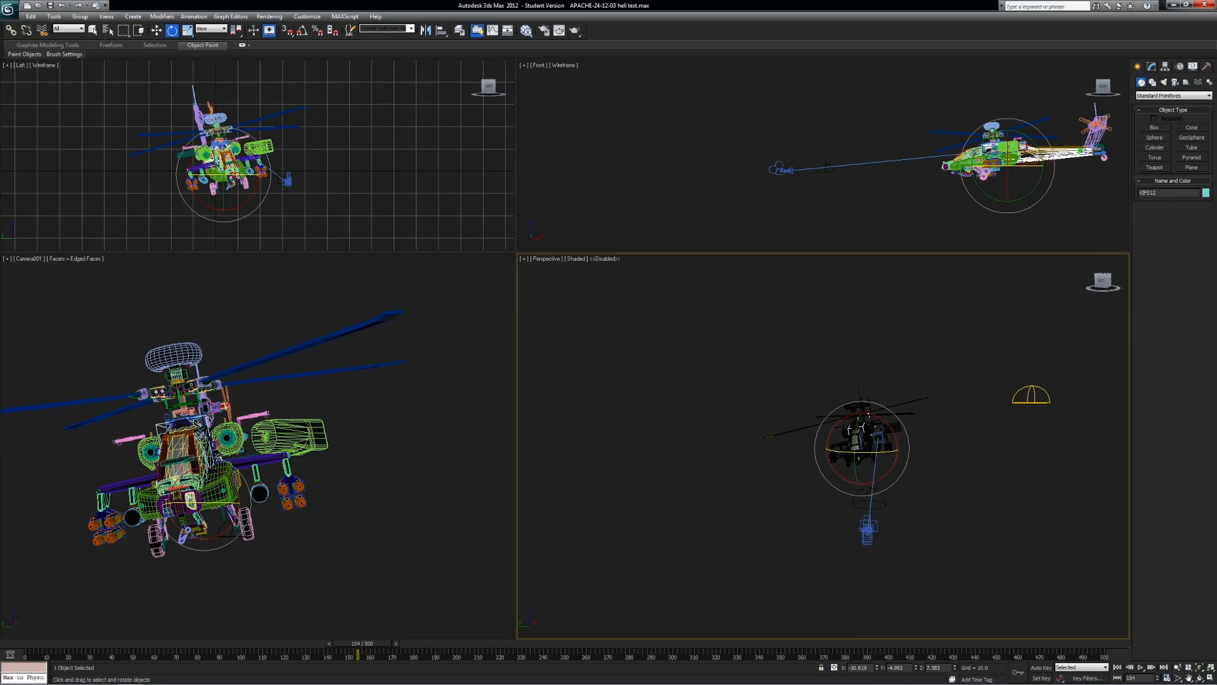
{"action": "left_click", "coordinate": [865, 529]}
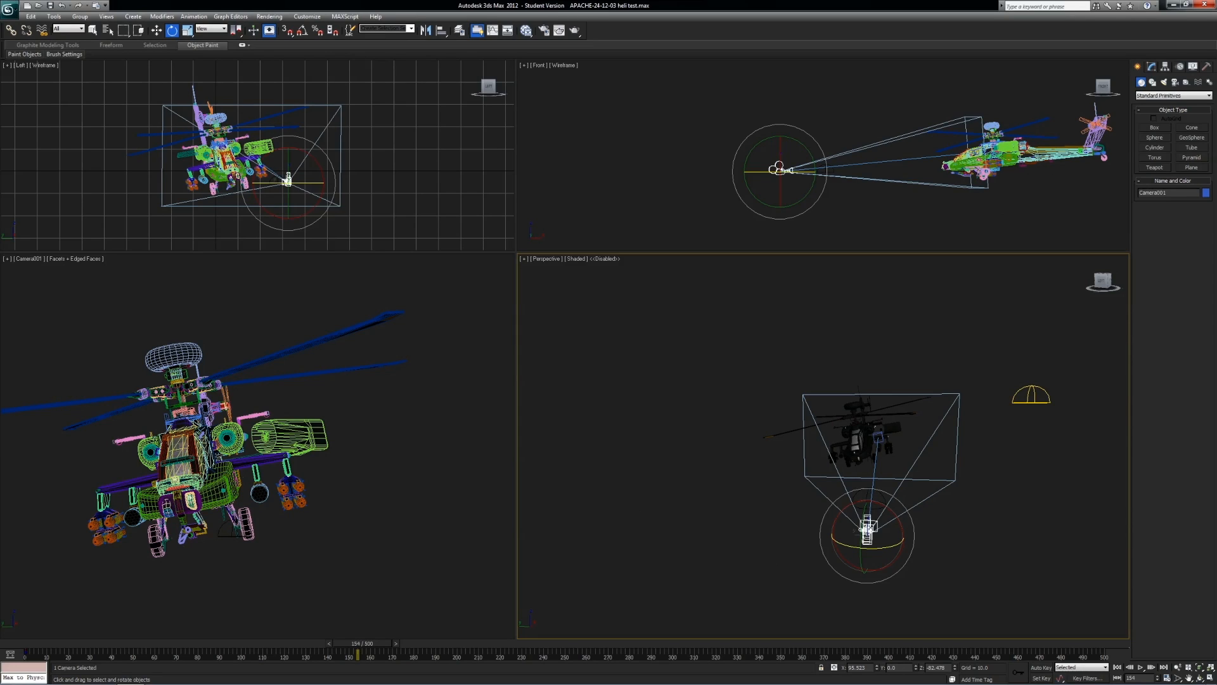
{"action": "left_click", "coordinate": [849, 430]}
{"action": "left_click", "coordinate": [733, 466]}
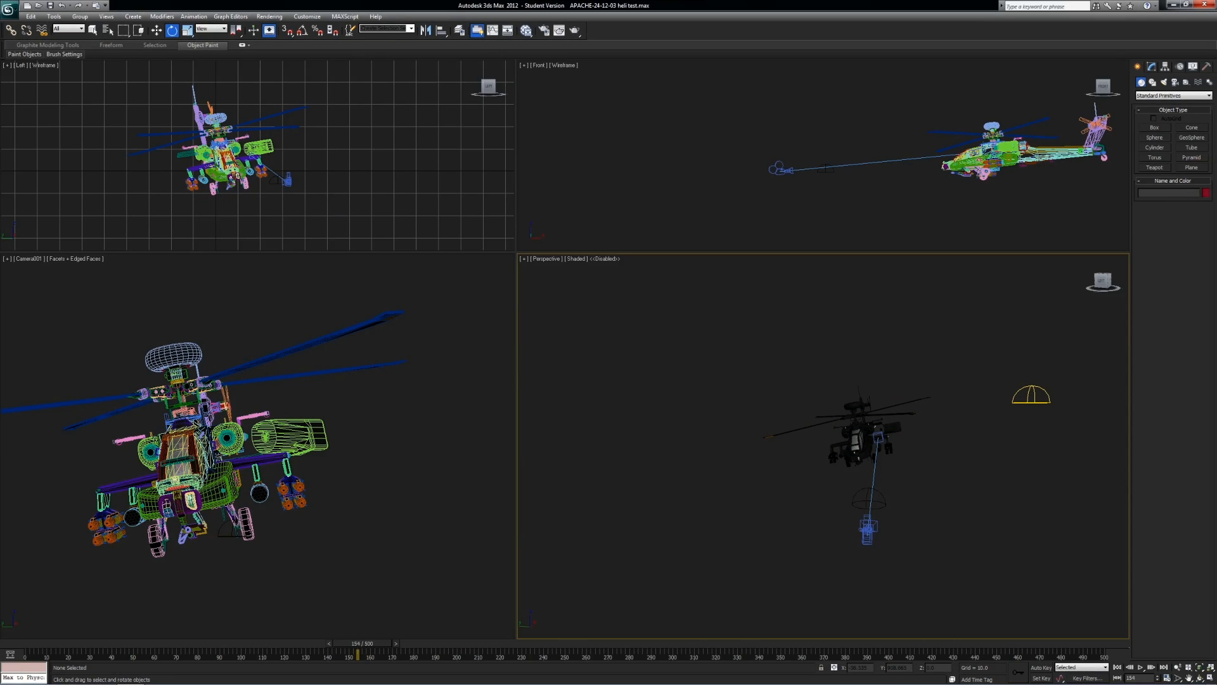
{"action": "left_click", "coordinate": [892, 428]}
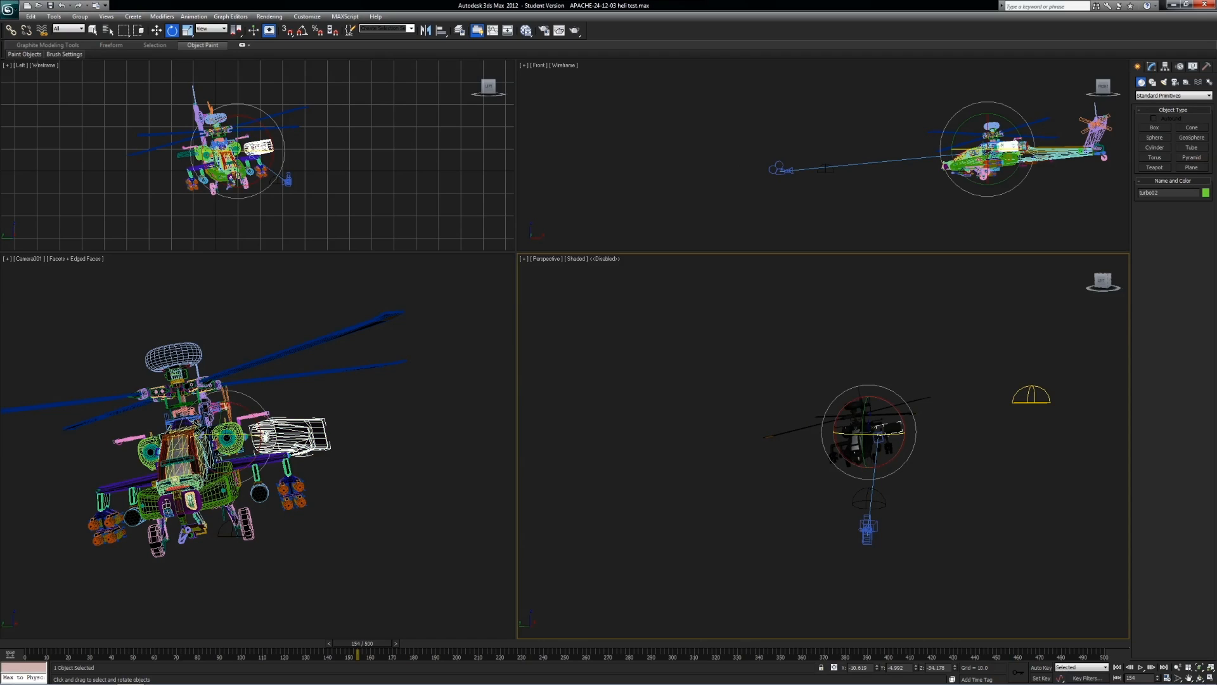
{"action": "key", "text": "ctrl+z"}
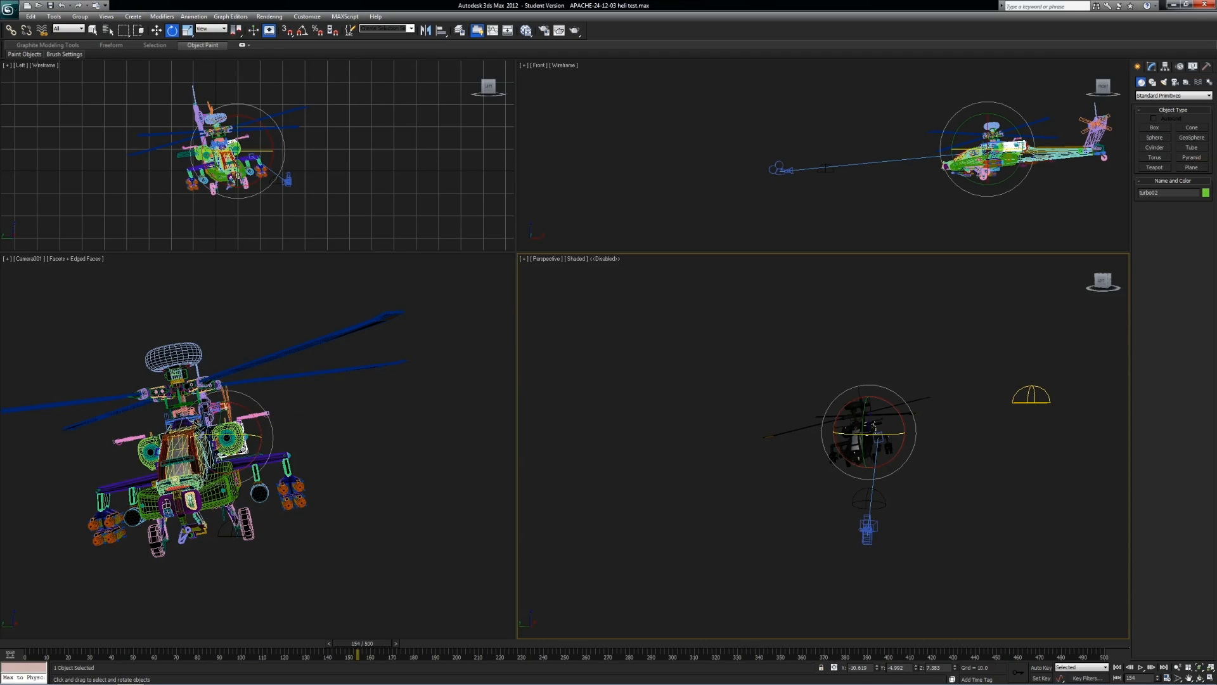
Examine the placement of the skylight, camera and camera target around the helicopter from several angles.
{"action": "scroll", "coordinate": [823, 445], "scroll_direction": "down", "scroll_amount": 15}
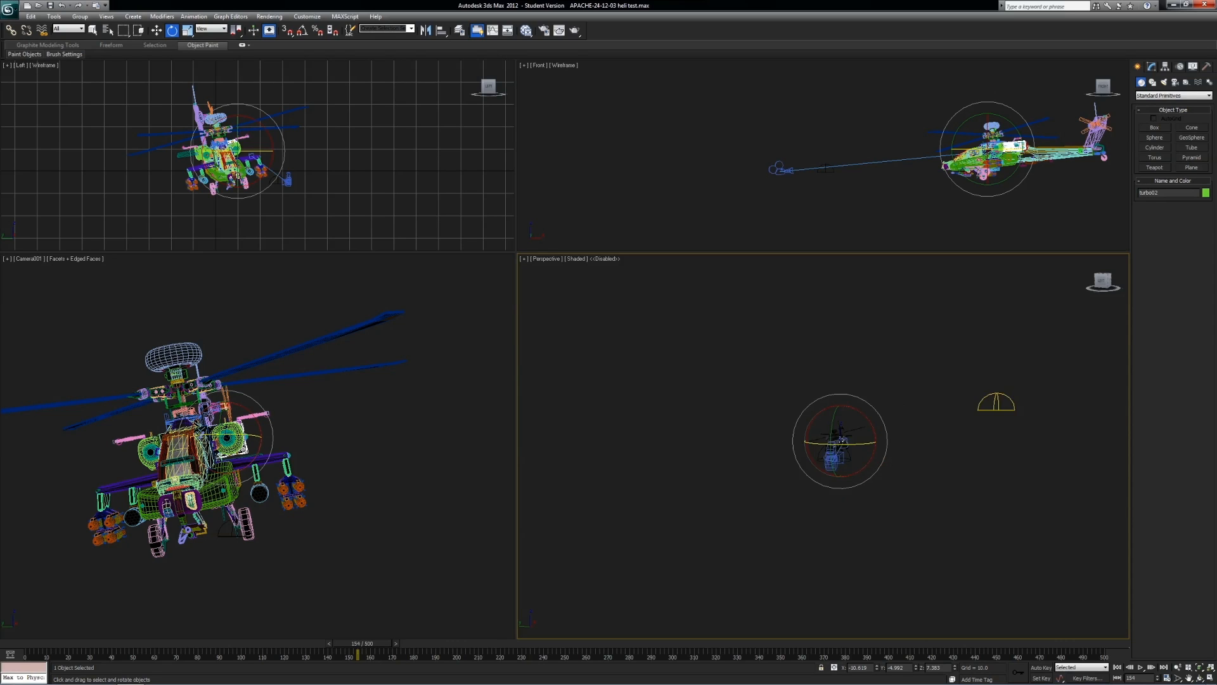
{"action": "scroll", "coordinate": [823, 446], "scroll_direction": "up", "scroll_amount": 1}
{"action": "scroll", "coordinate": [822, 446], "scroll_direction": "down", "scroll_amount": 4}
{"action": "scroll", "coordinate": [823, 445], "scroll_direction": "up", "scroll_amount": 4}
{"action": "scroll", "coordinate": [822, 445], "scroll_direction": "up", "scroll_amount": 2}
{"action": "left_click", "coordinate": [874, 434]}
{"action": "left_click", "coordinate": [1103, 275]}
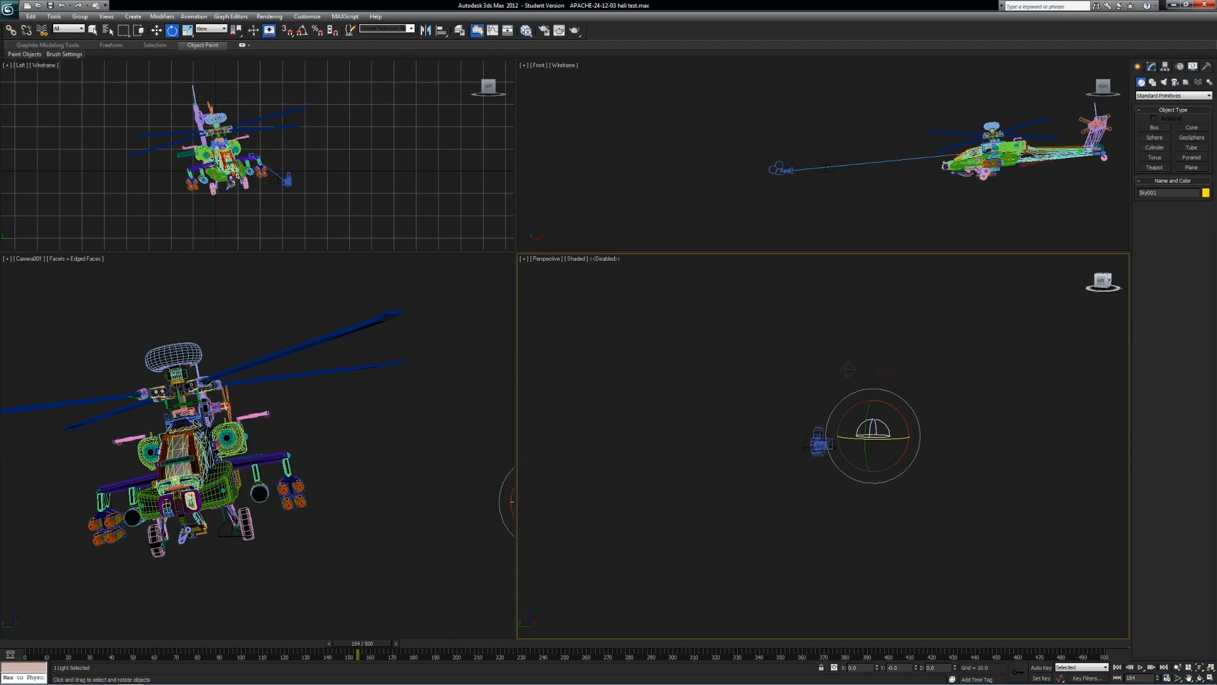
{"action": "middle_click_drag", "start_coordinate": [874, 481], "coordinate": [786, 384], "text": "alt"}
{"action": "left_click_drag", "start_coordinate": [1102, 253], "coordinate": [1154, 284]}
{"action": "middle_click_drag", "start_coordinate": [821, 507], "coordinate": [886, 373], "text": "alt"}
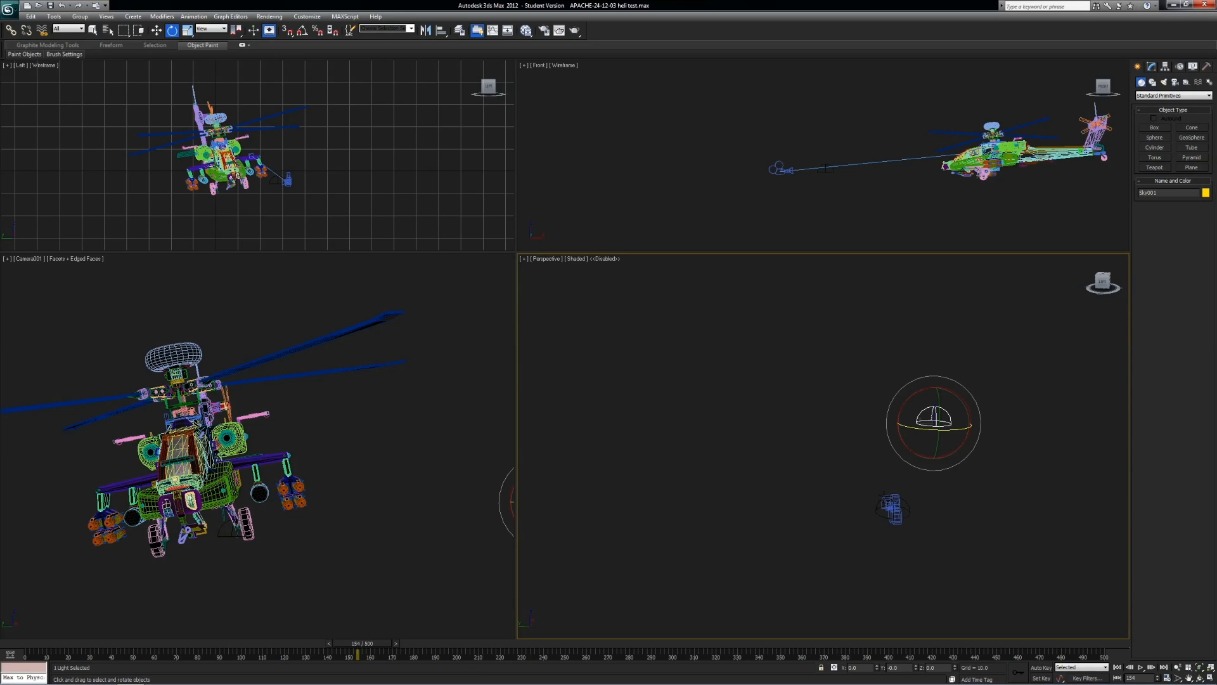
{"action": "left_click", "coordinate": [893, 507]}
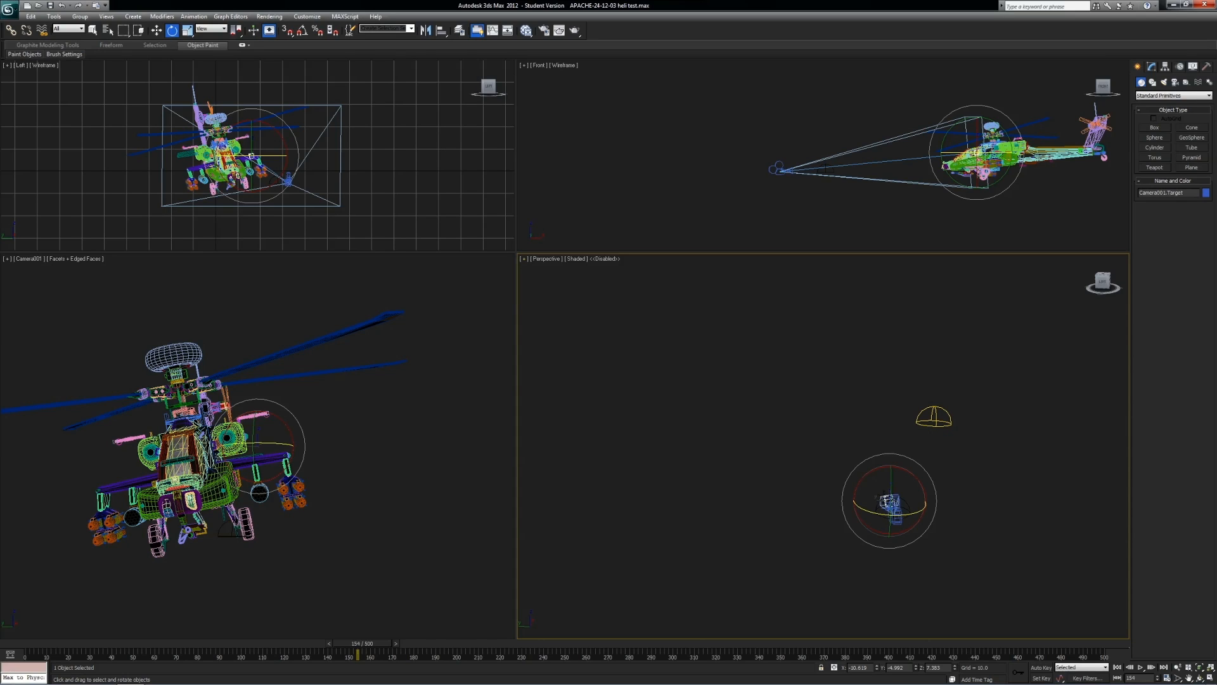
Open the render setup and set the time output to the active time segment.
{"action": "left_click", "coordinate": [269, 16]}
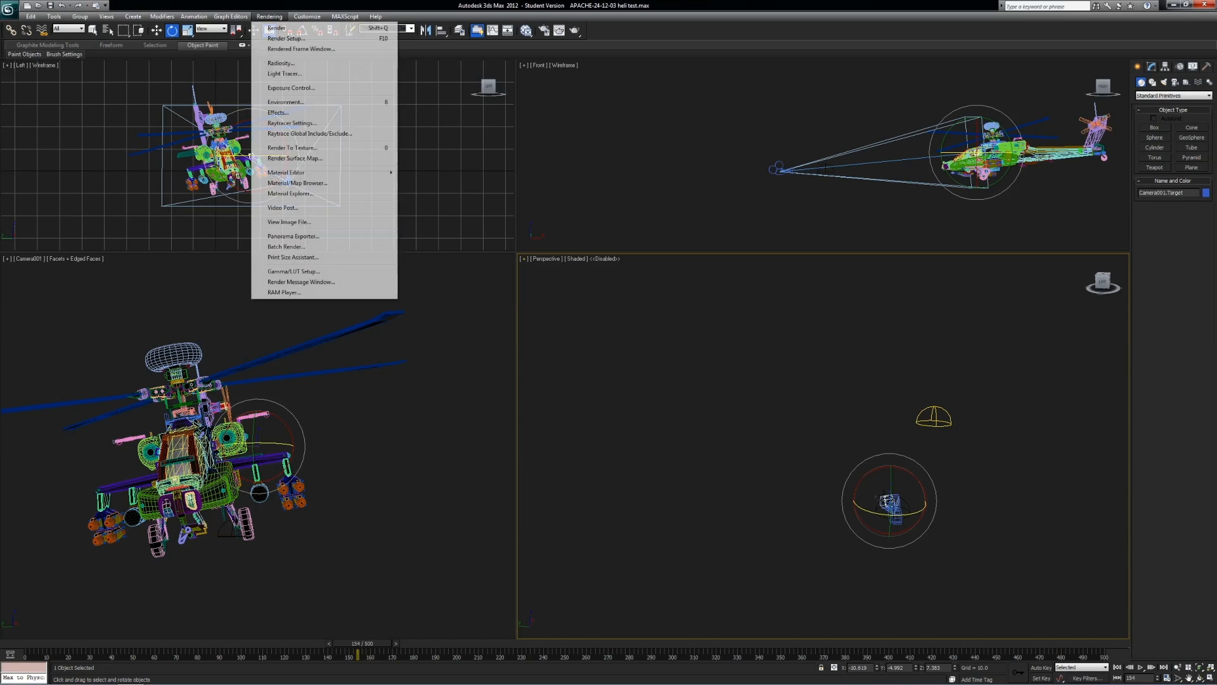
{"action": "left_click", "coordinate": [286, 38]}
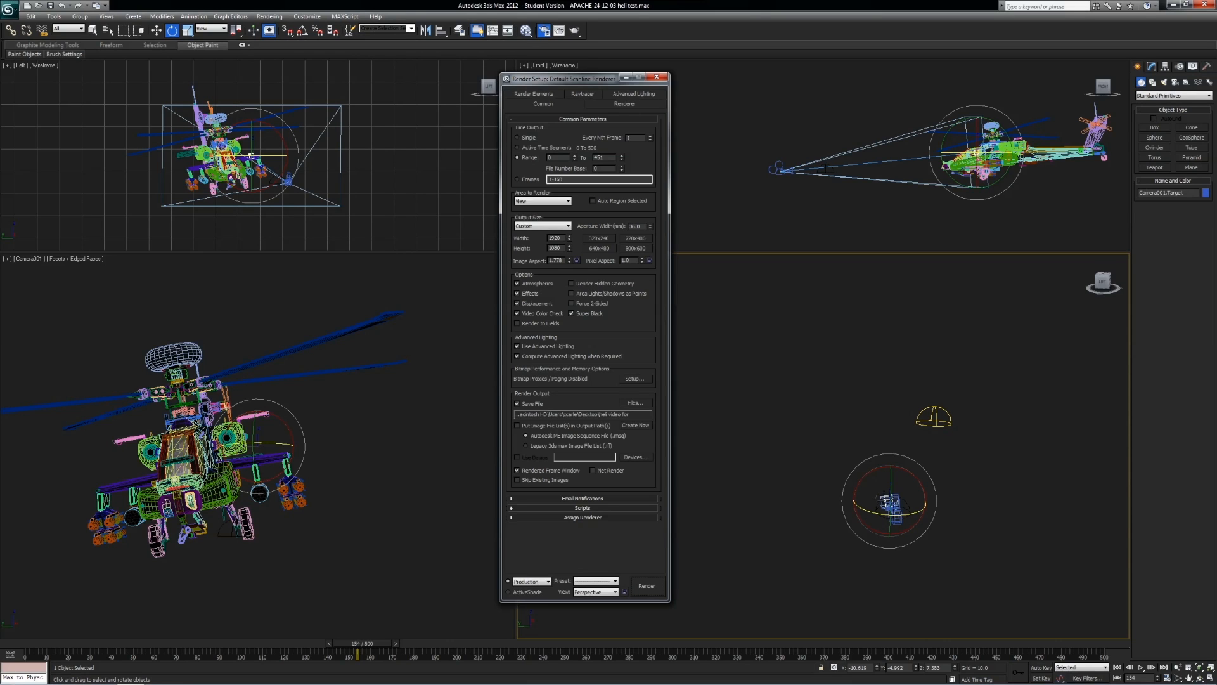
{"action": "left_click_drag", "start_coordinate": [564, 79], "coordinate": [558, 81]}
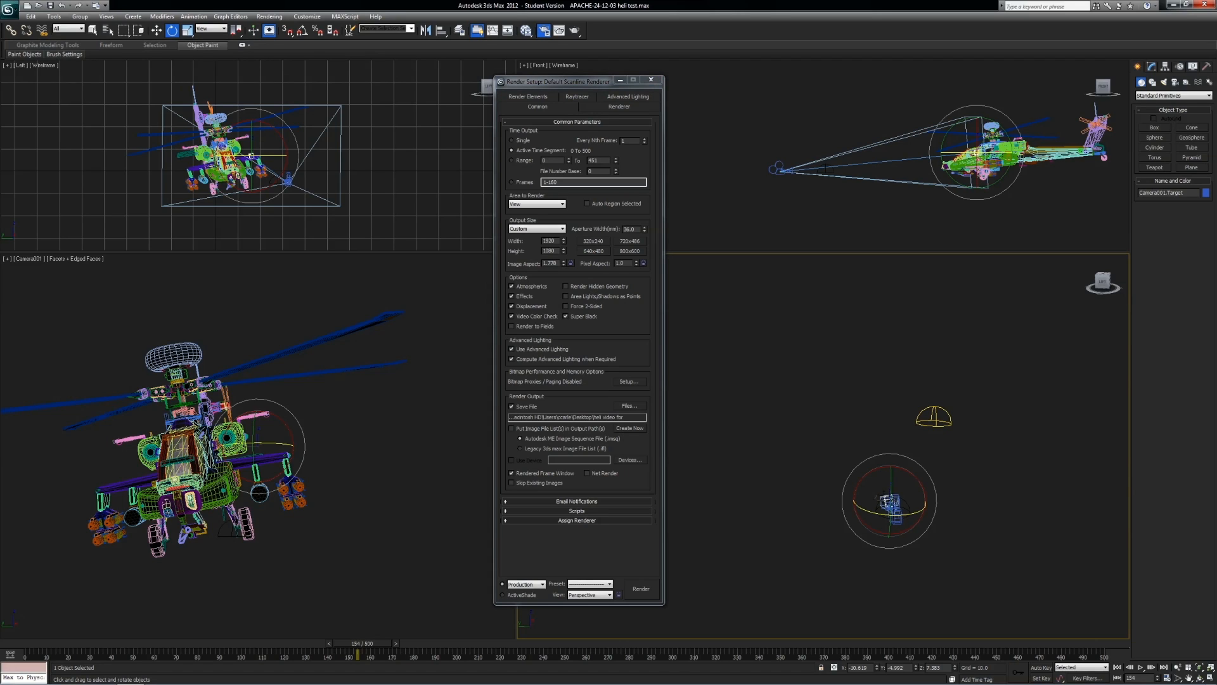
Open the compression settings of the QuickTime render output "heli video for base" and choose PNG as the compression type.
{"action": "left_click_drag", "start_coordinate": [624, 94], "coordinate": [543, 97]}
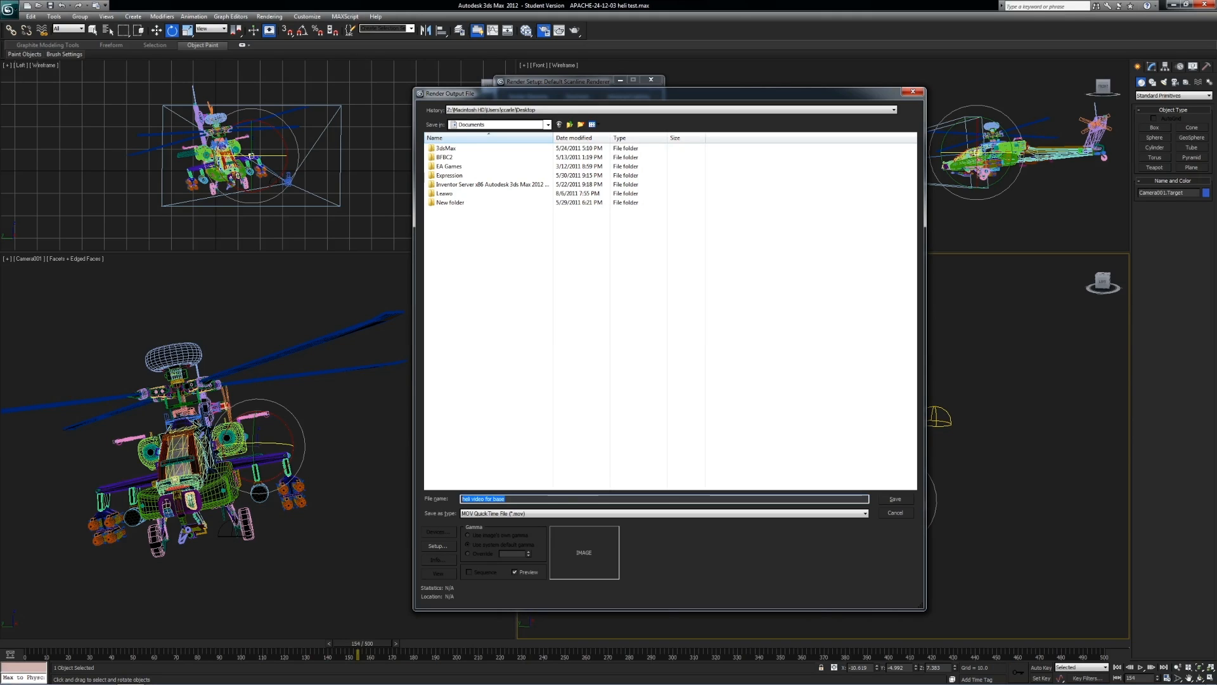
{"action": "left_click", "coordinate": [507, 499]}
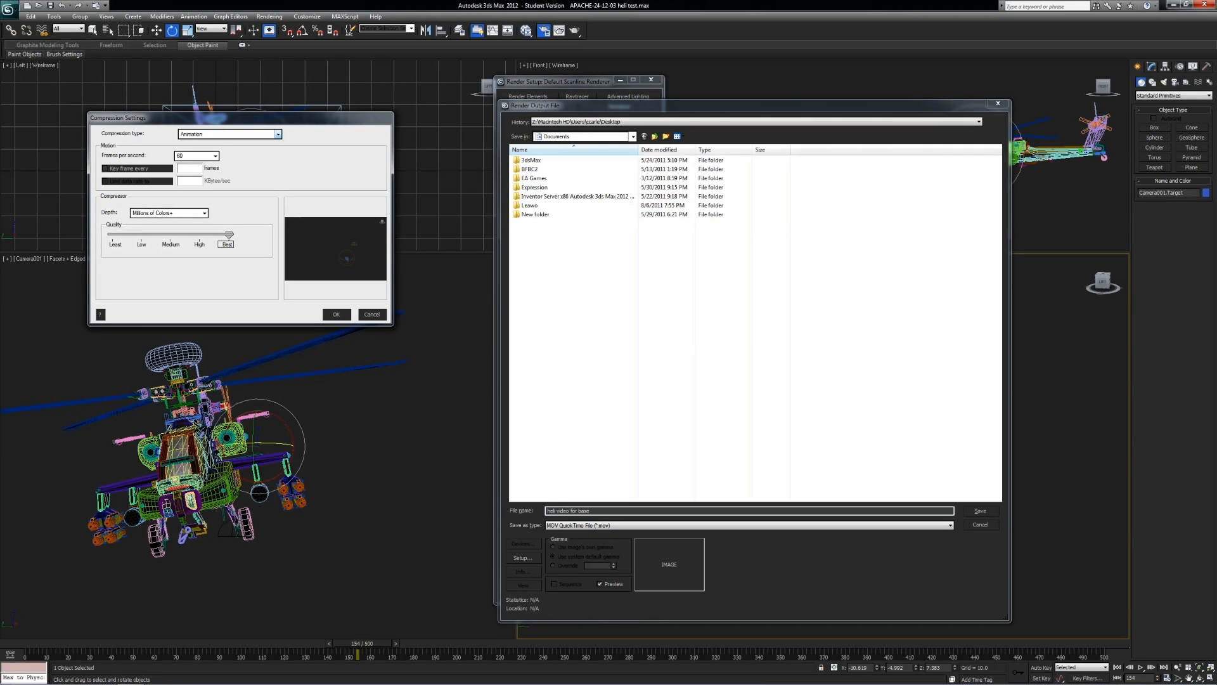
{"action": "left_click", "coordinate": [278, 134]}
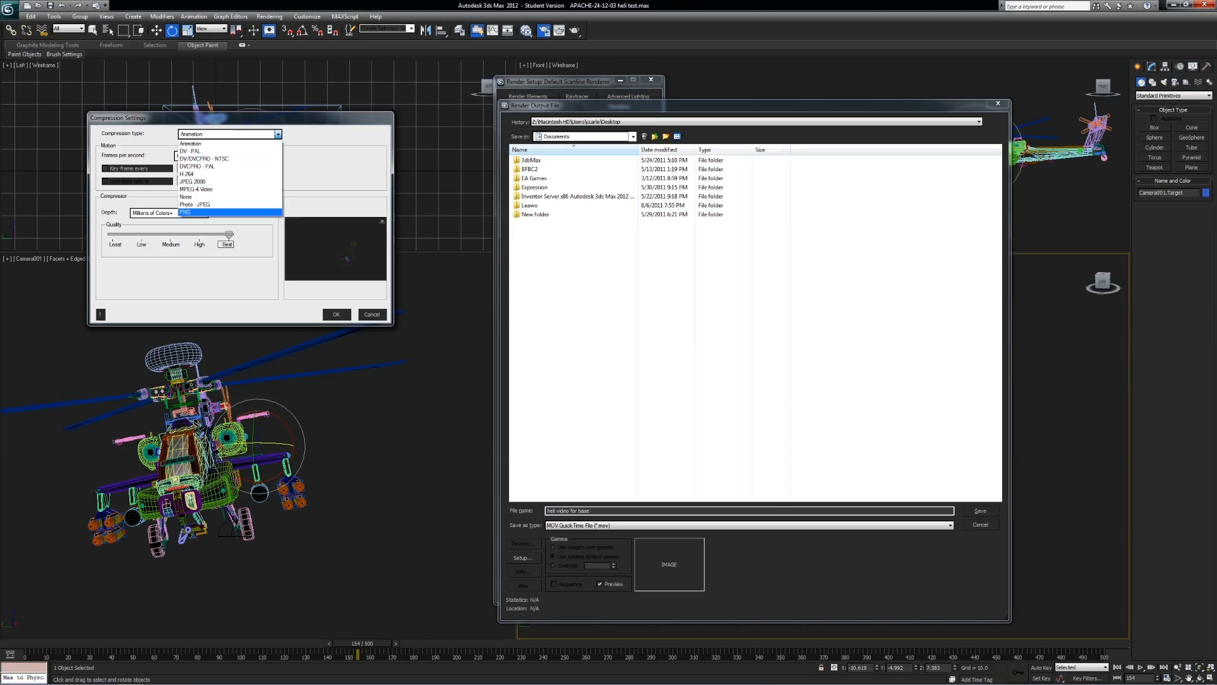
{"action": "left_click", "coordinate": [216, 211]}
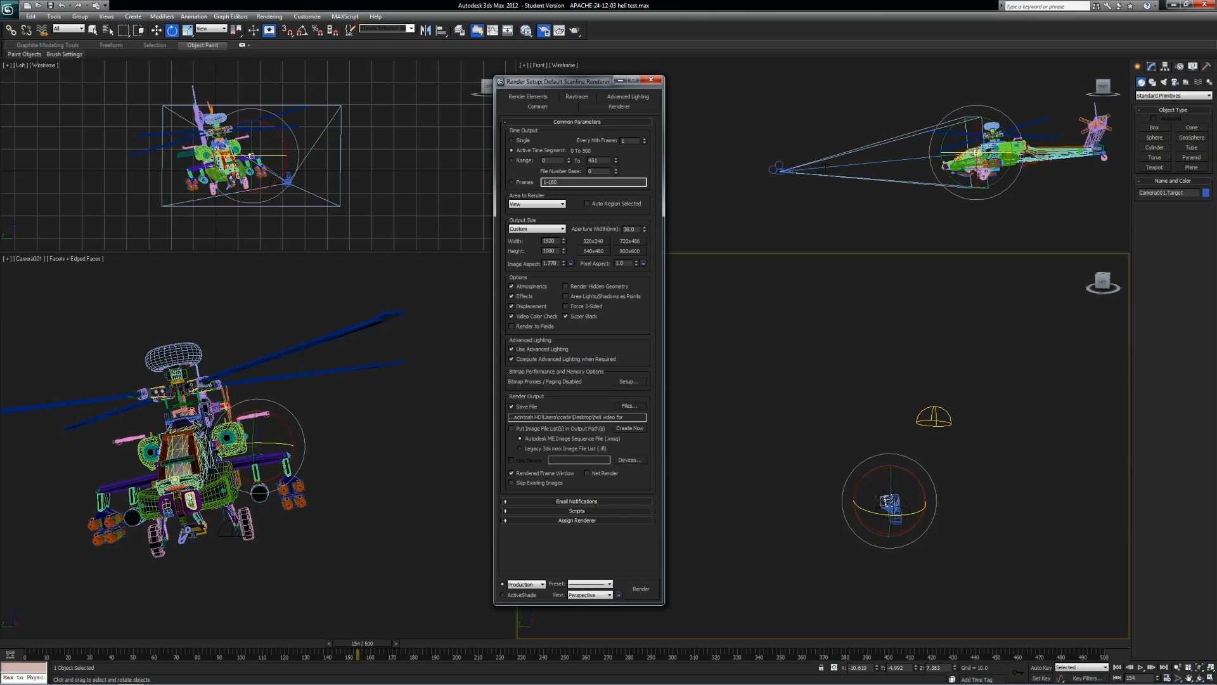
Look over the Default Scanline Renderer options, set the view to render to Camera001, and close the render setup.
{"action": "left_click", "coordinate": [618, 107]}
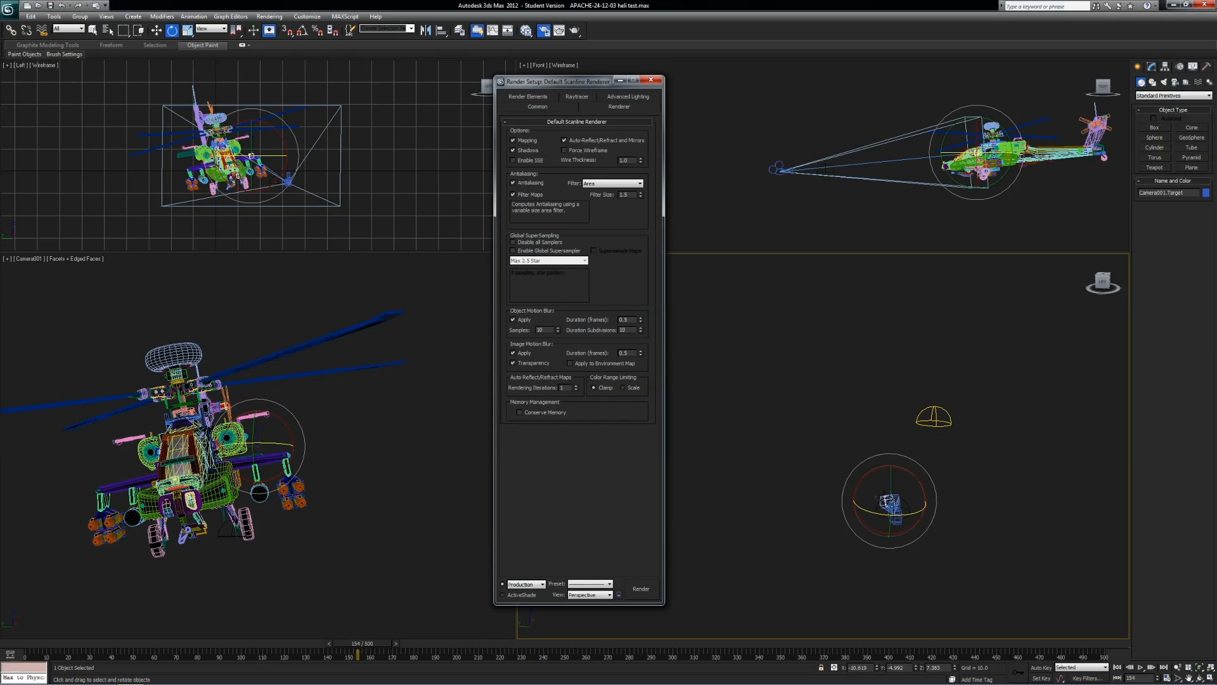
{"action": "left_click", "coordinate": [527, 584]}
{"action": "left_click", "coordinate": [527, 584]}
{"action": "left_click", "coordinate": [590, 584]}
{"action": "left_click", "coordinate": [590, 584]}
{"action": "left_click", "coordinate": [591, 595]}
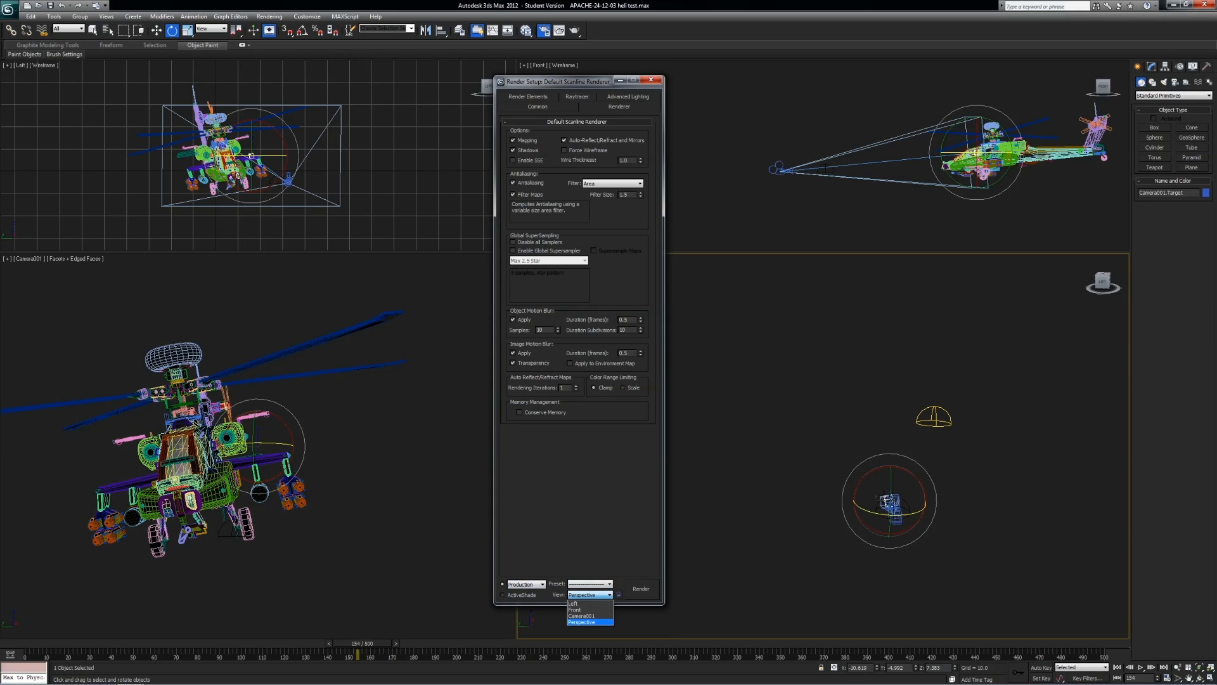
{"action": "left_click", "coordinate": [581, 615]}
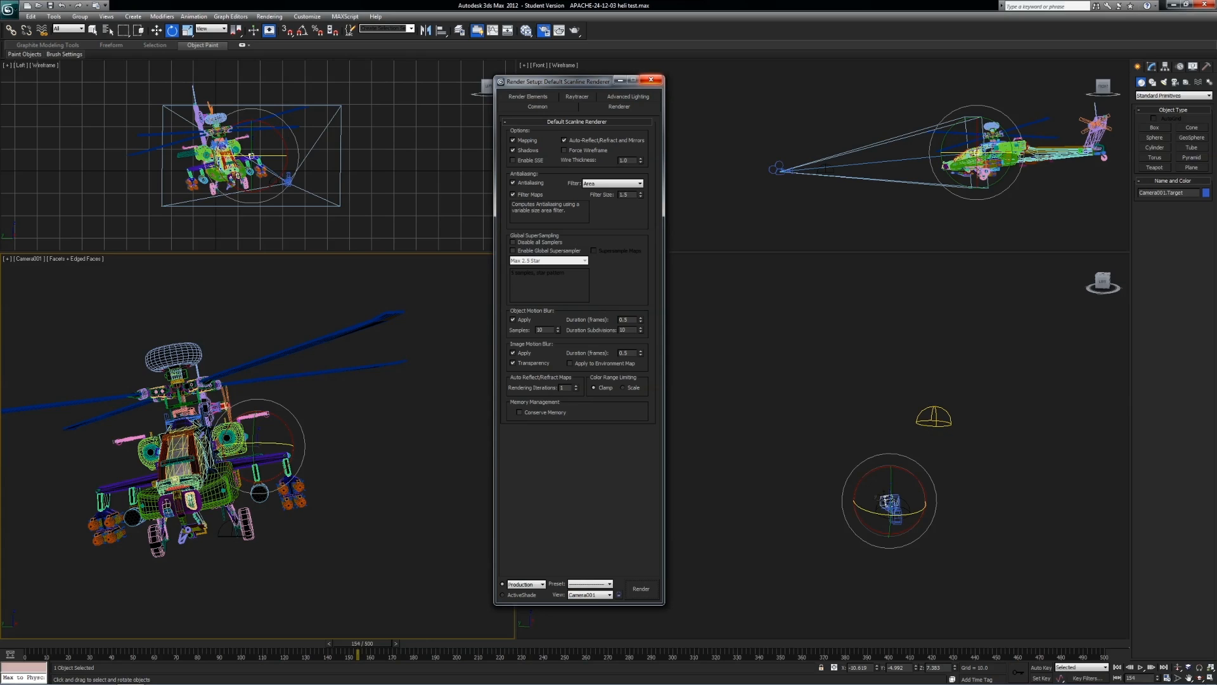
{"action": "left_click", "coordinate": [650, 79]}
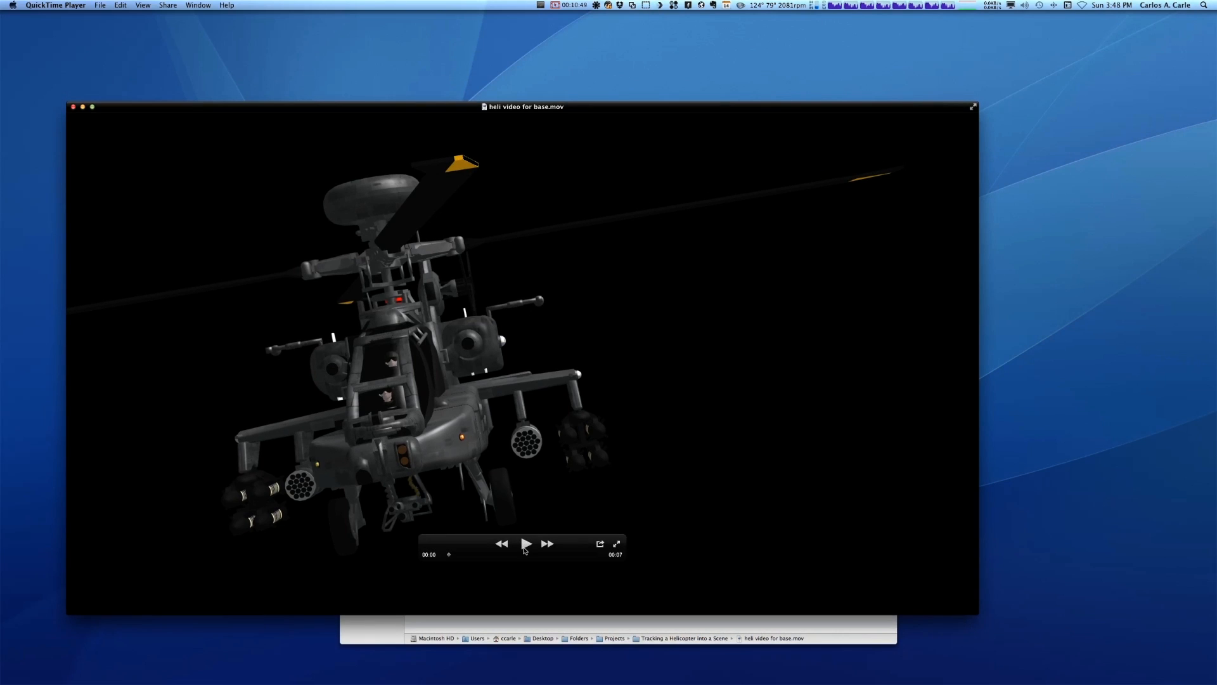
Play the rendered clip heli video for base.mov in QuickTime Player.
{"action": "left_click", "coordinate": [525, 545]}
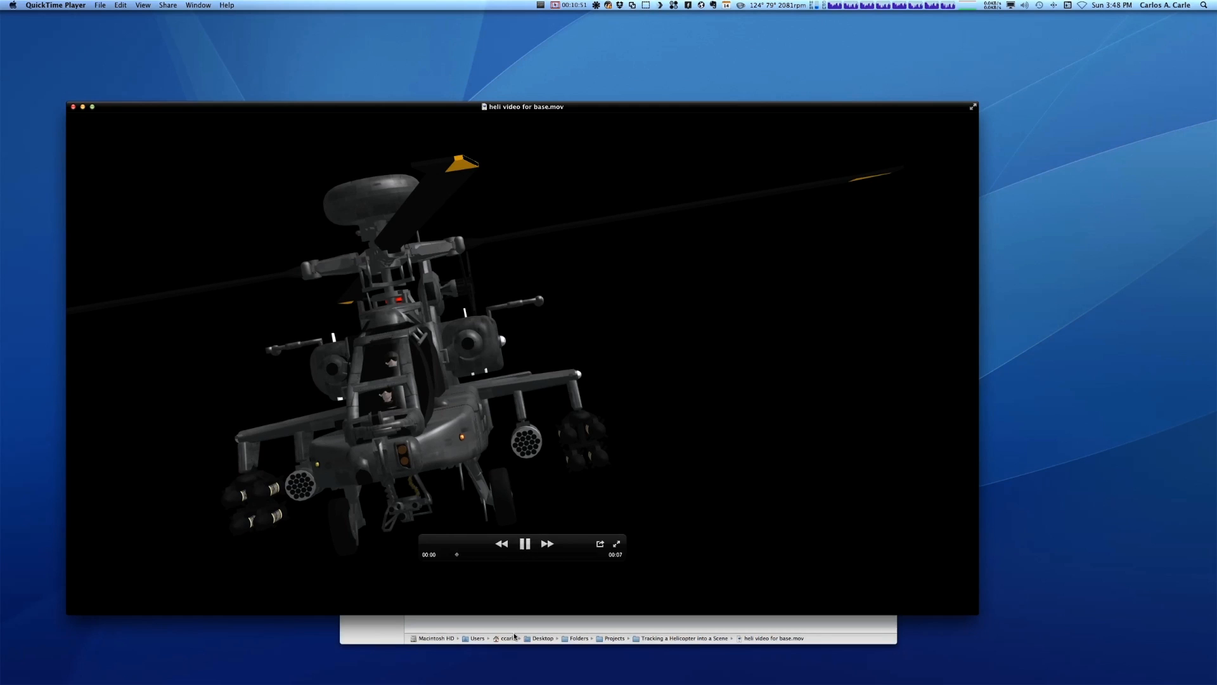